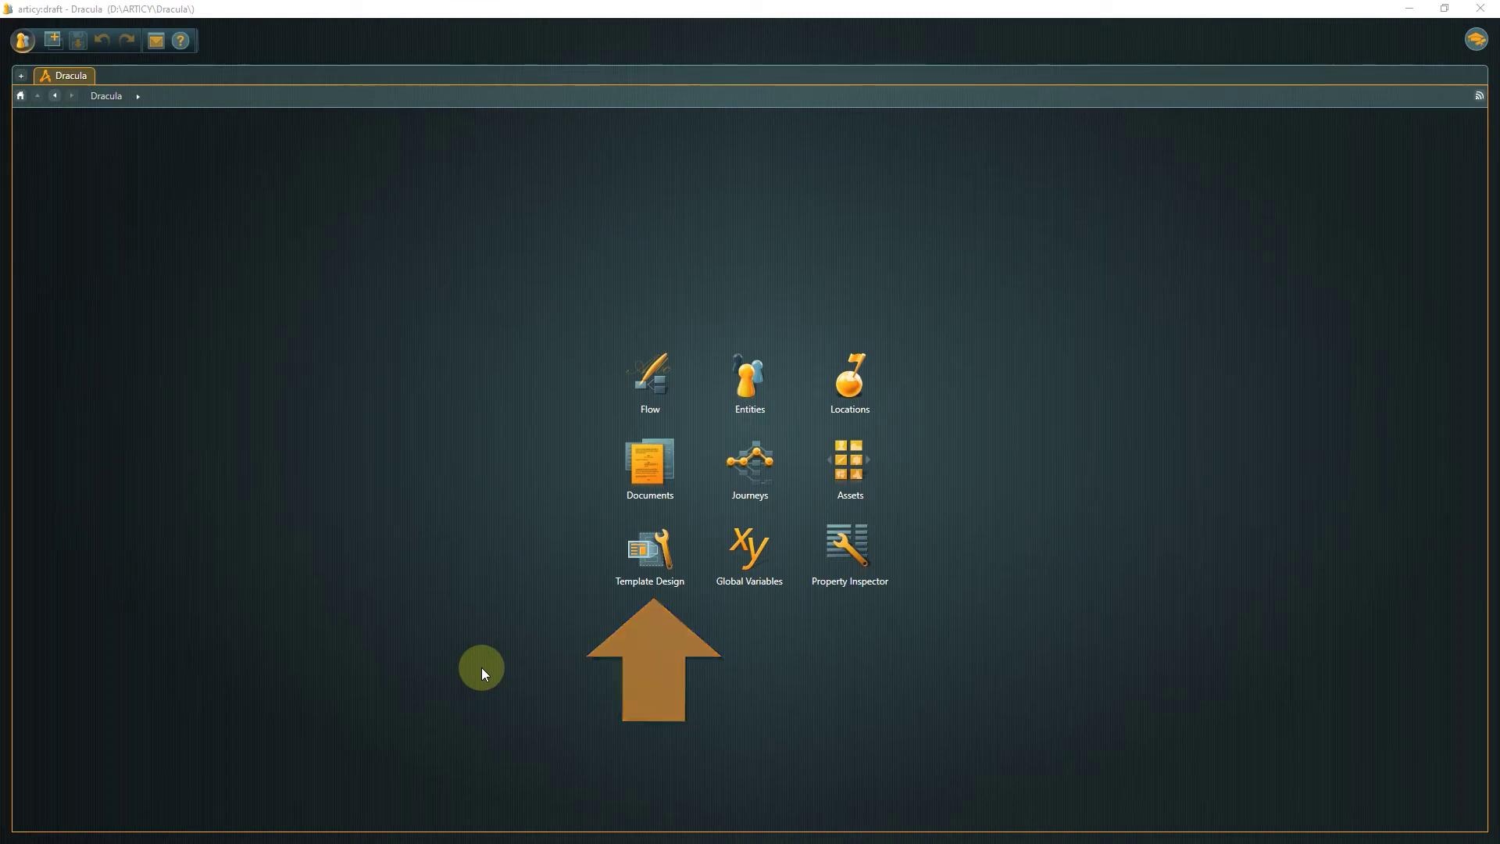
Step: From Template Design, open Features > Tutorial > Character Info in the feature editor
{"action": "left_click", "coordinate": [645, 555]}
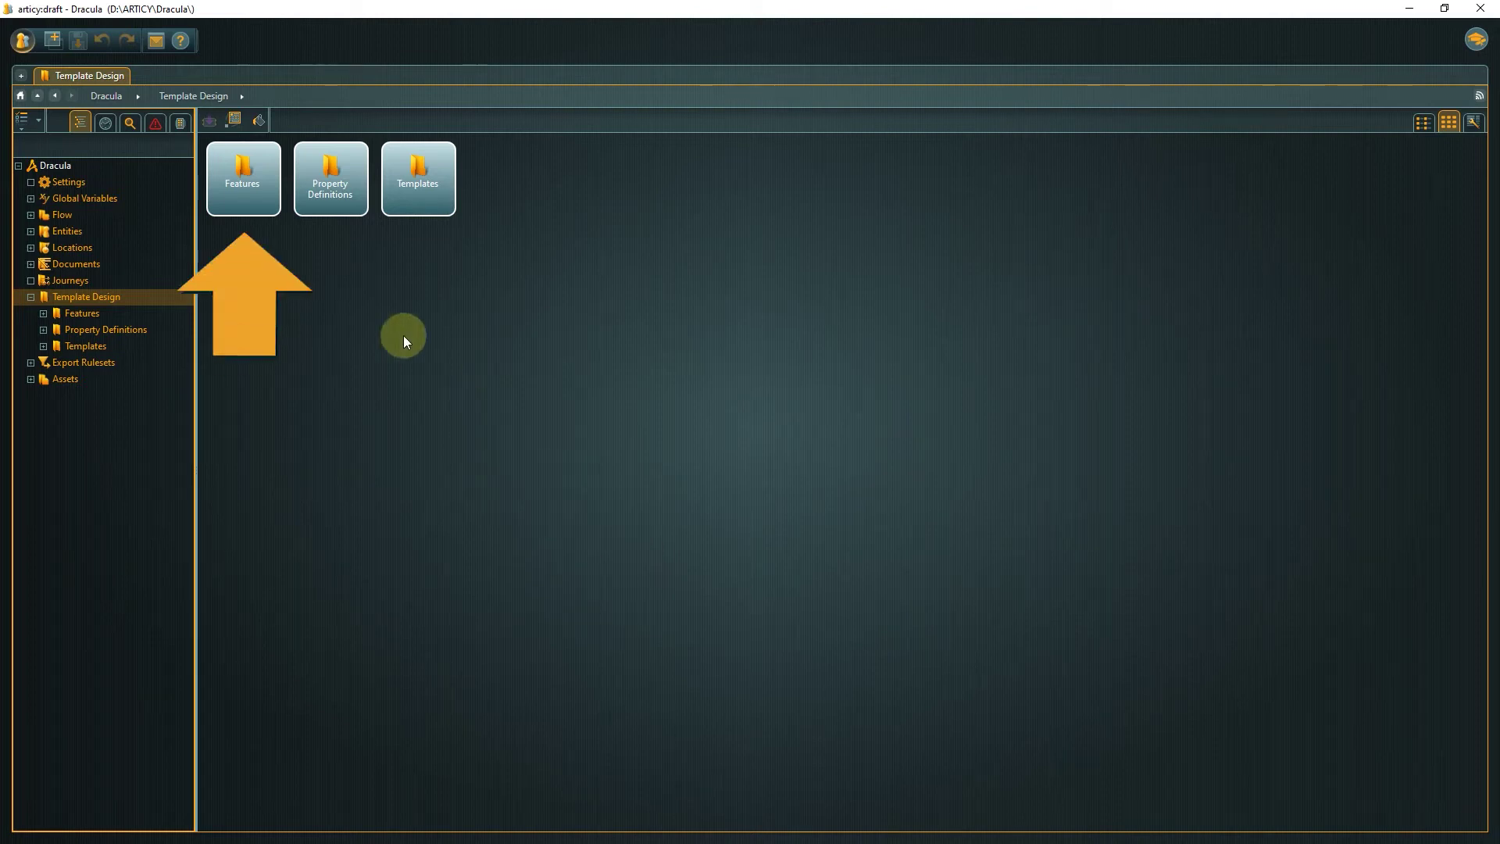
{"action": "double_click", "coordinate": [250, 205]}
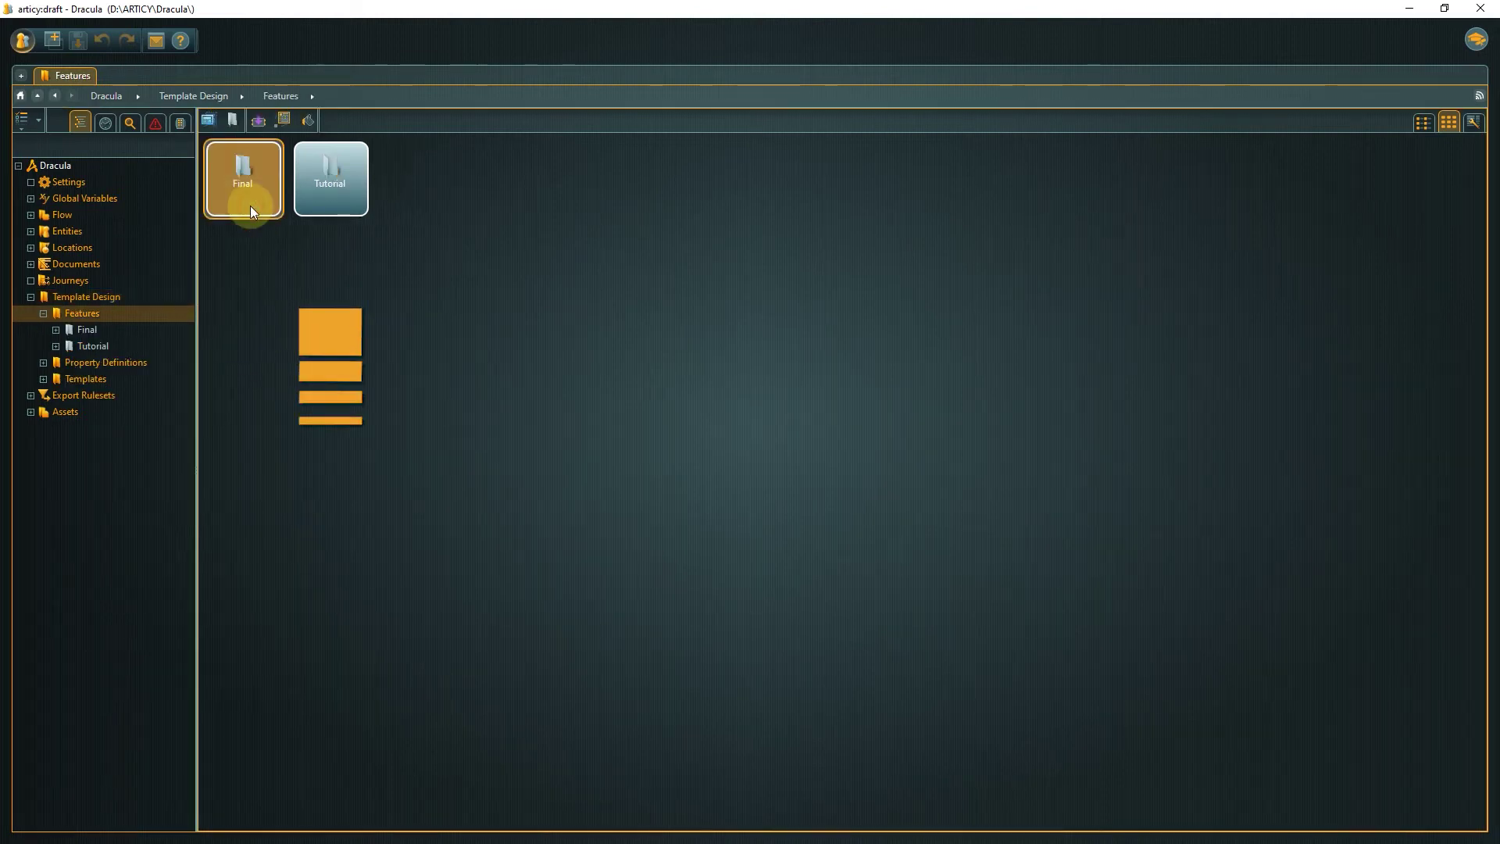
{"action": "double_click", "coordinate": [339, 208]}
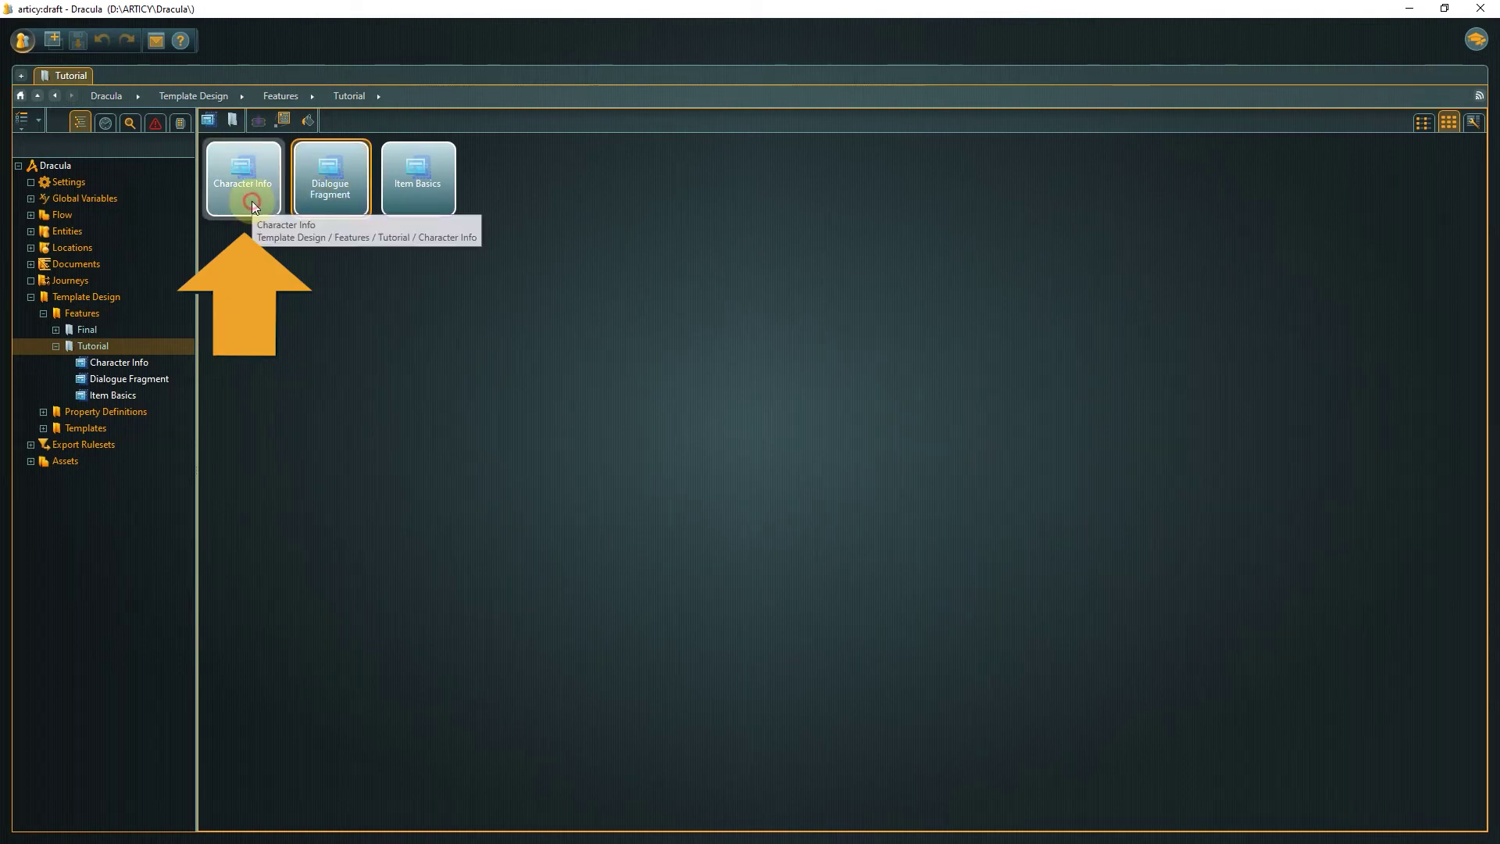
{"action": "double_click", "coordinate": [251, 203]}
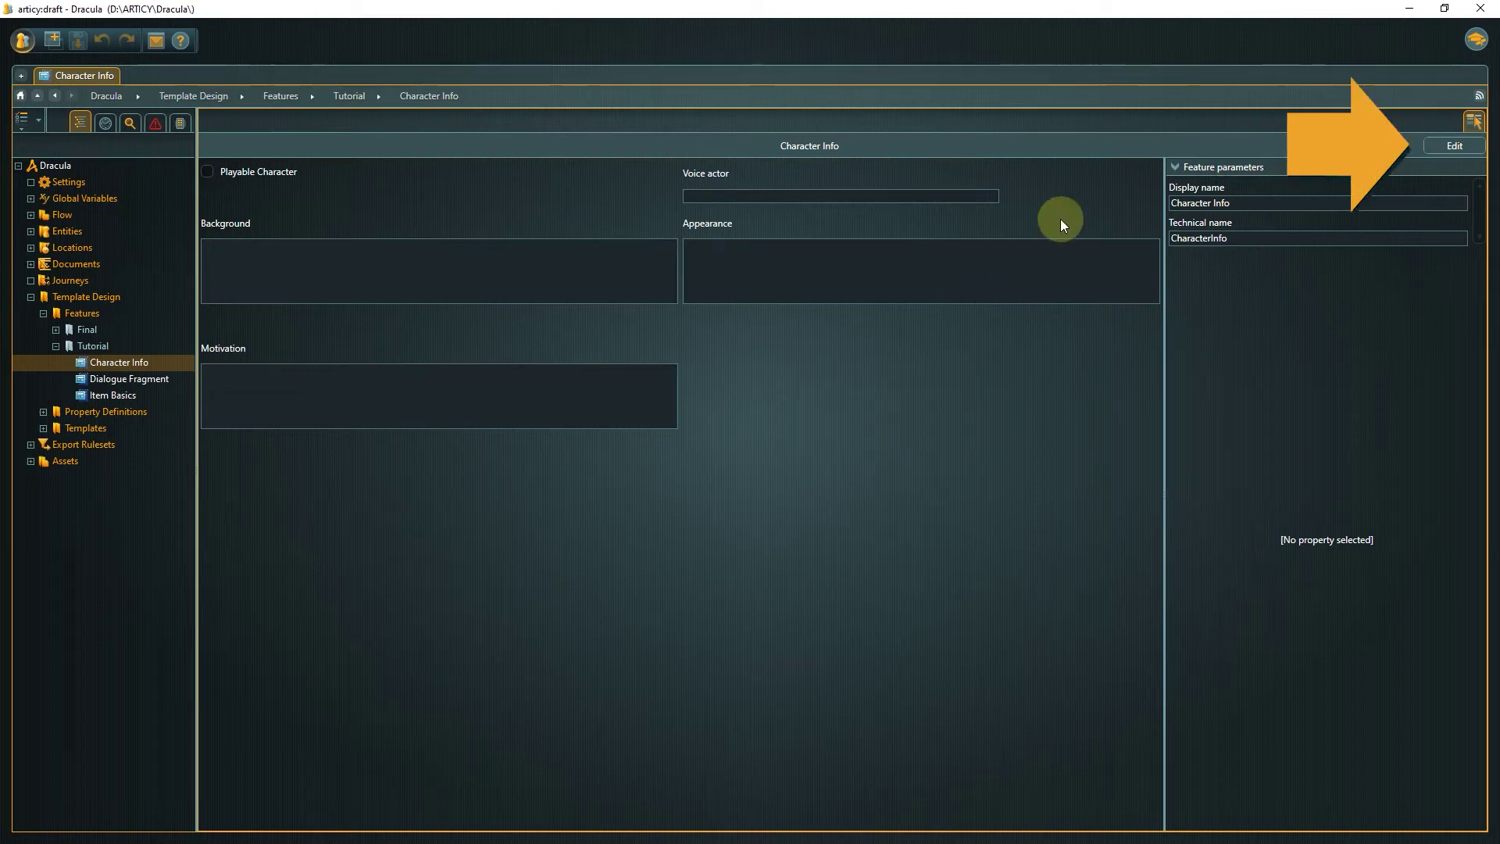
{"action": "left_click", "coordinate": [1438, 145]}
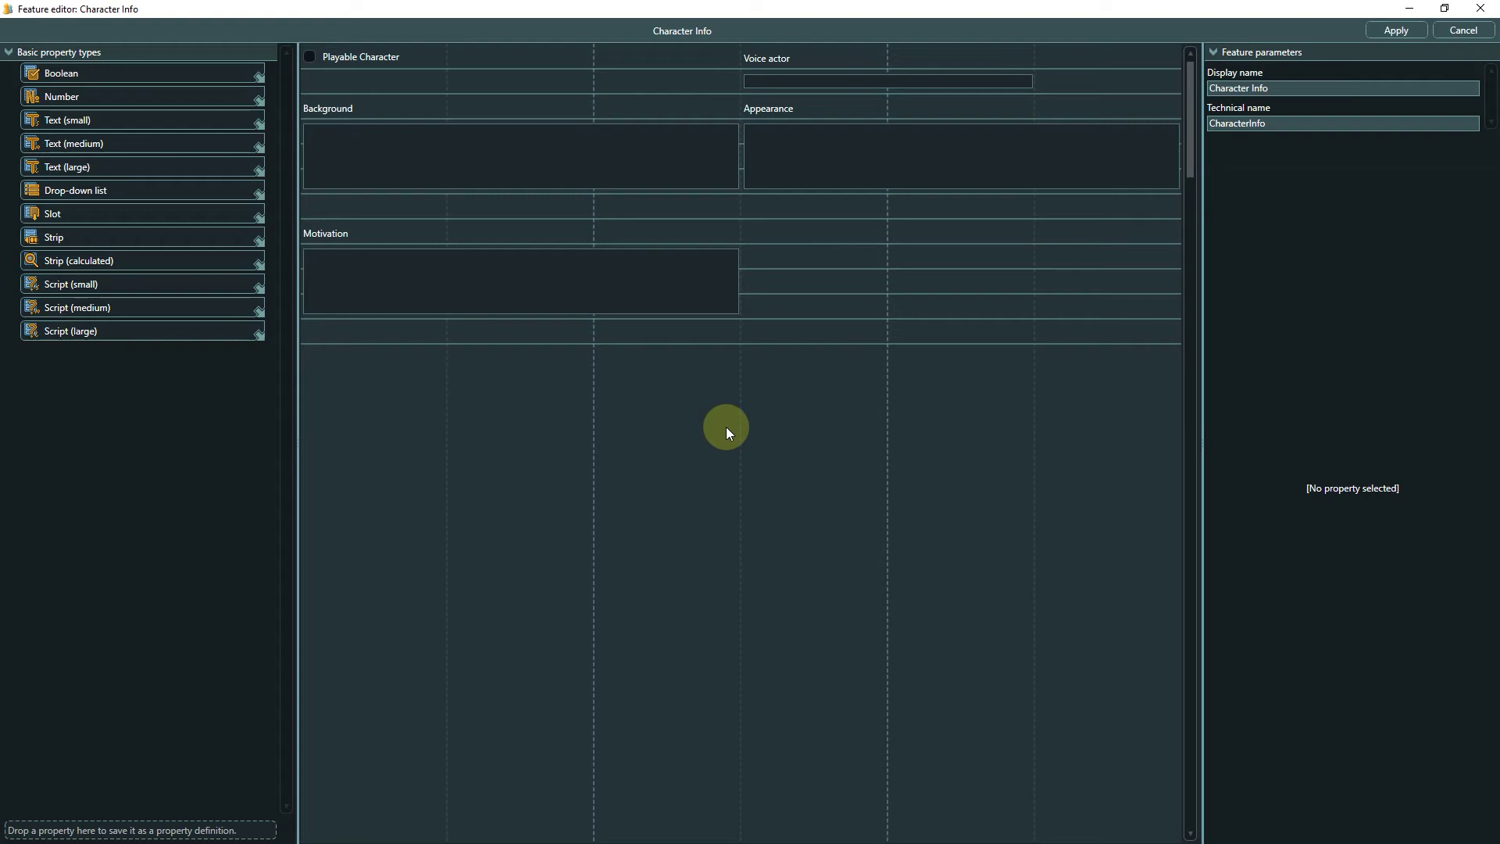
Step: Select the Playable Character property to view its property parameters
{"action": "left_click", "coordinate": [459, 63]}
{"action": "left_click", "coordinate": [378, 58]}
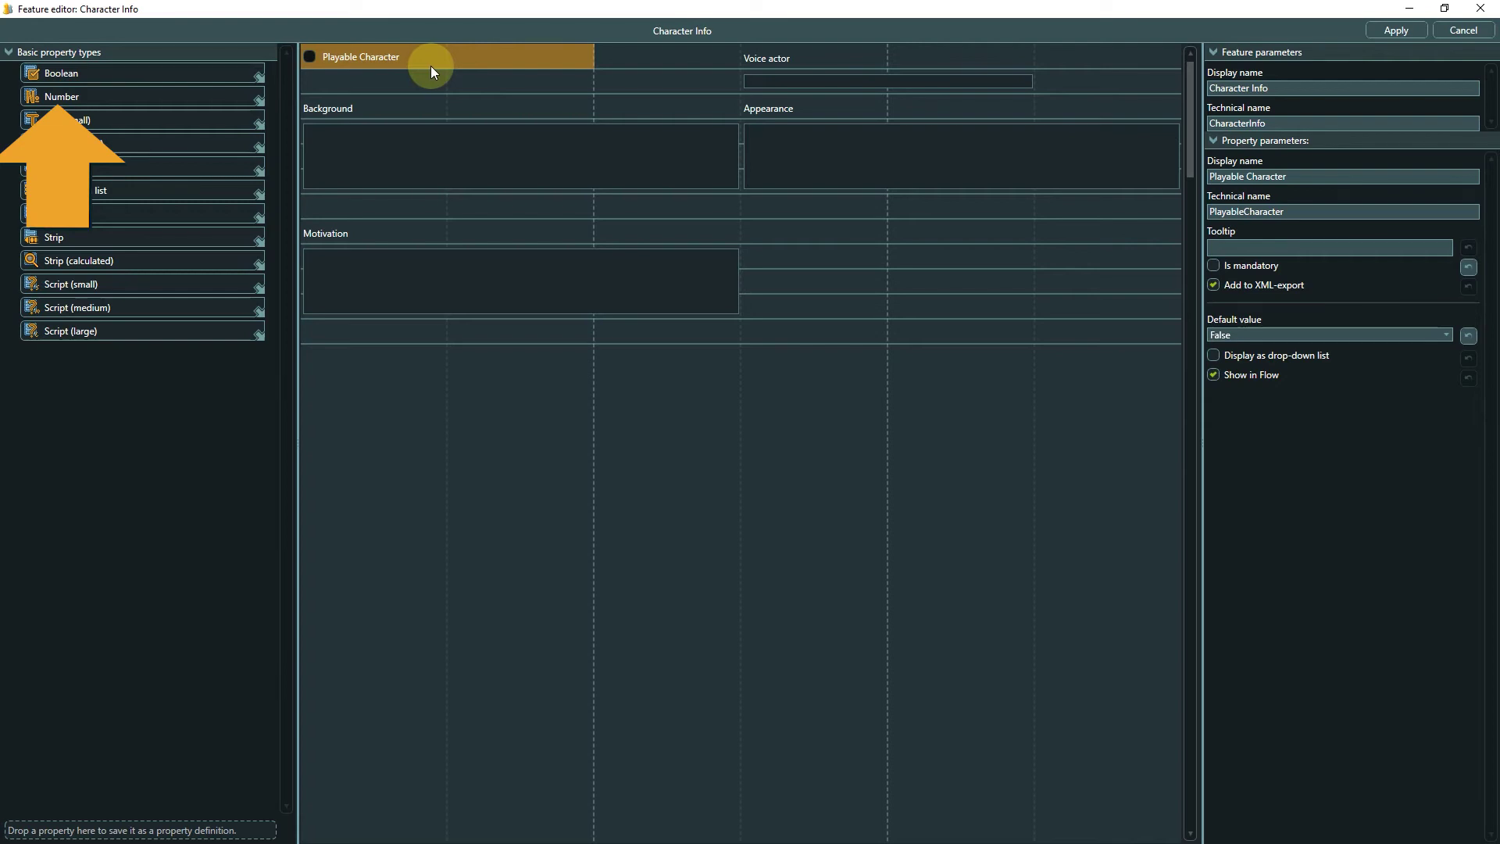
{"action": "left_click_drag", "start_coordinate": [208, 97], "coordinate": [857, 260]}
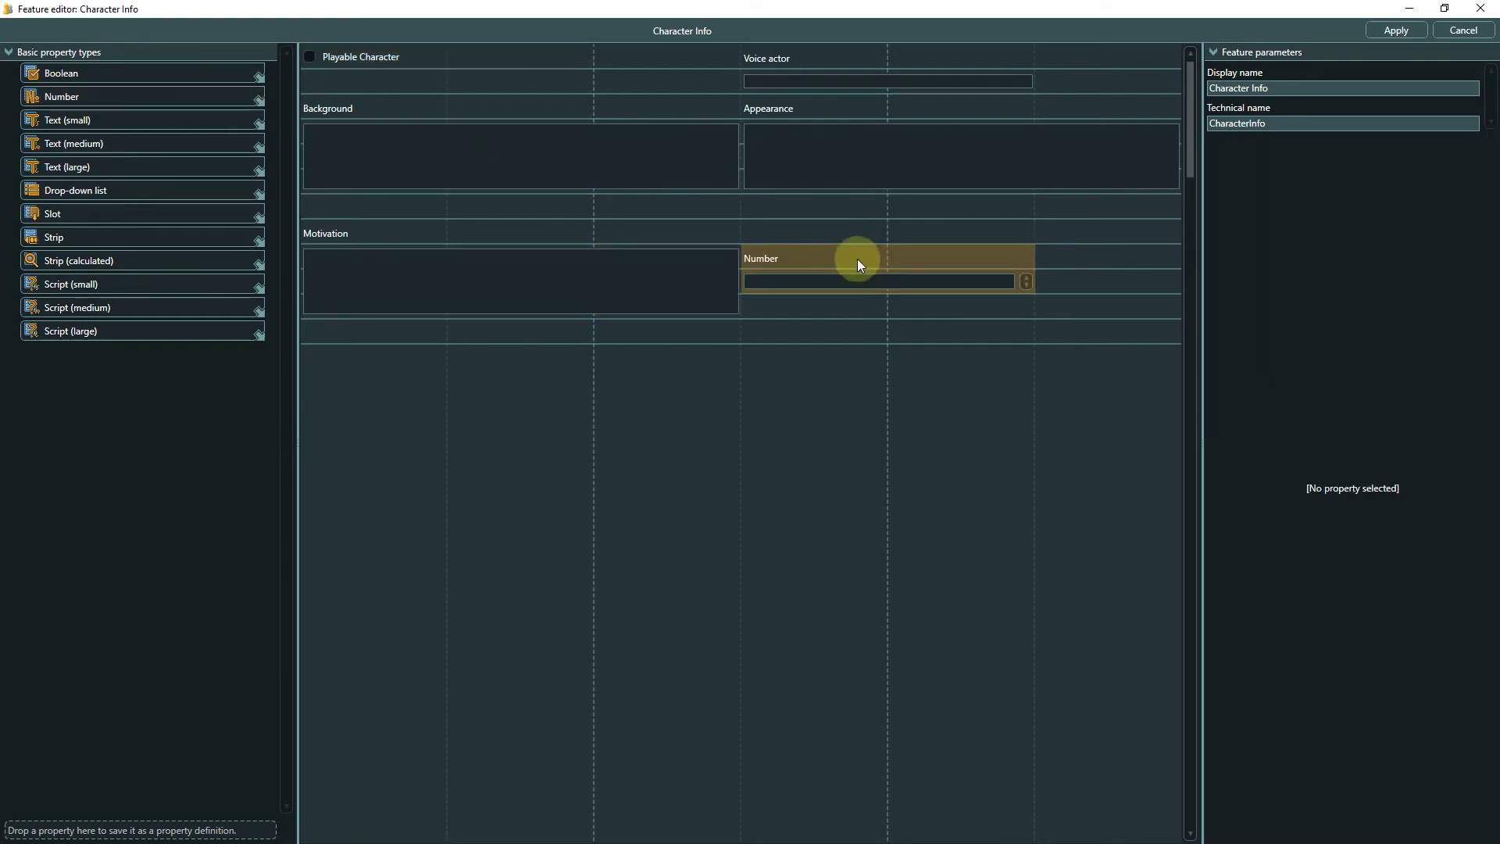
{"action": "left_click", "coordinate": [858, 260]}
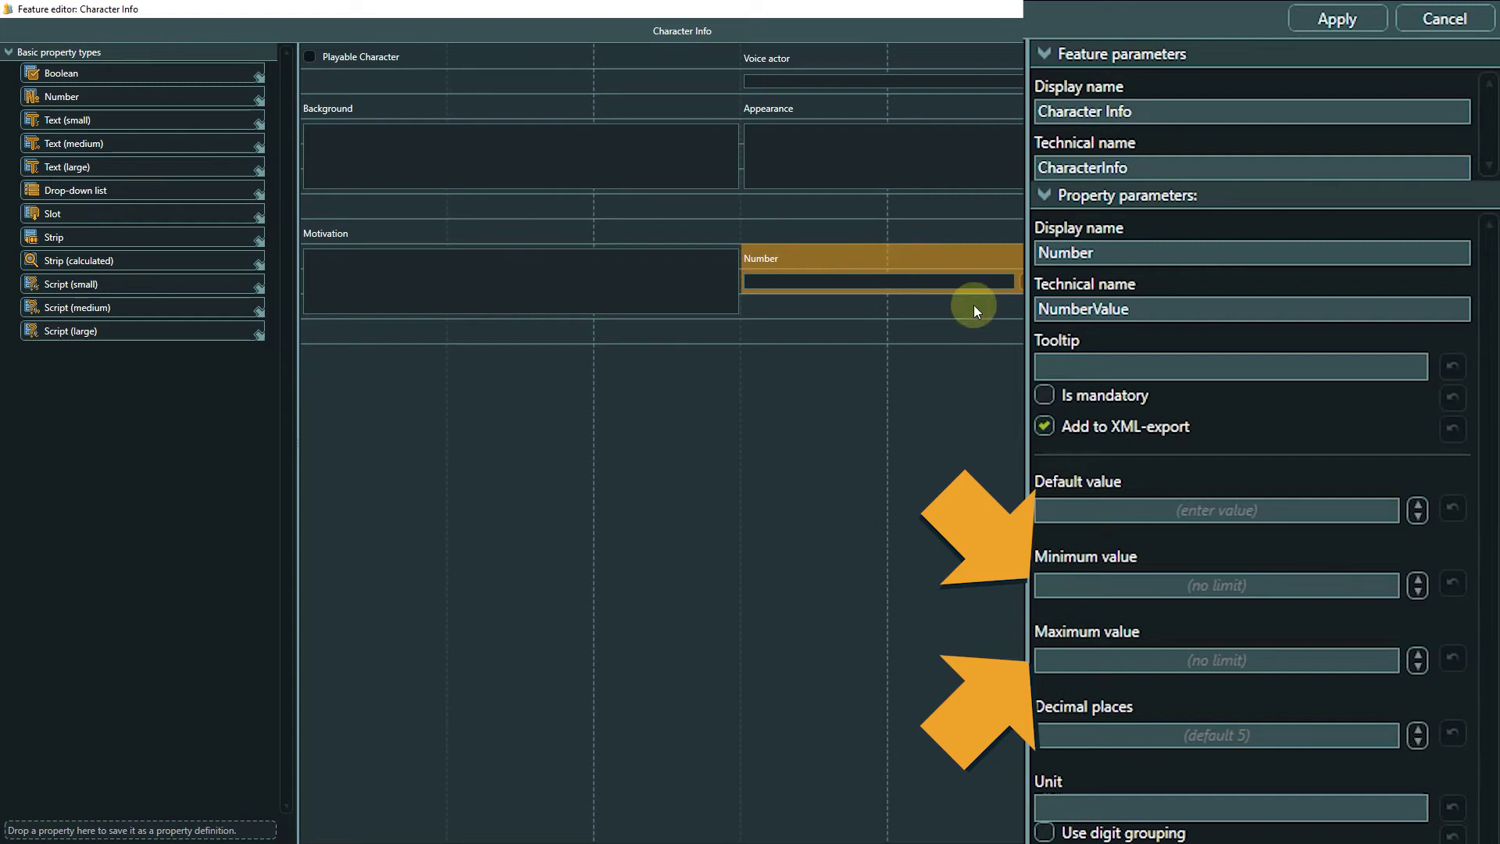
{"action": "left_click", "coordinate": [1073, 585]}
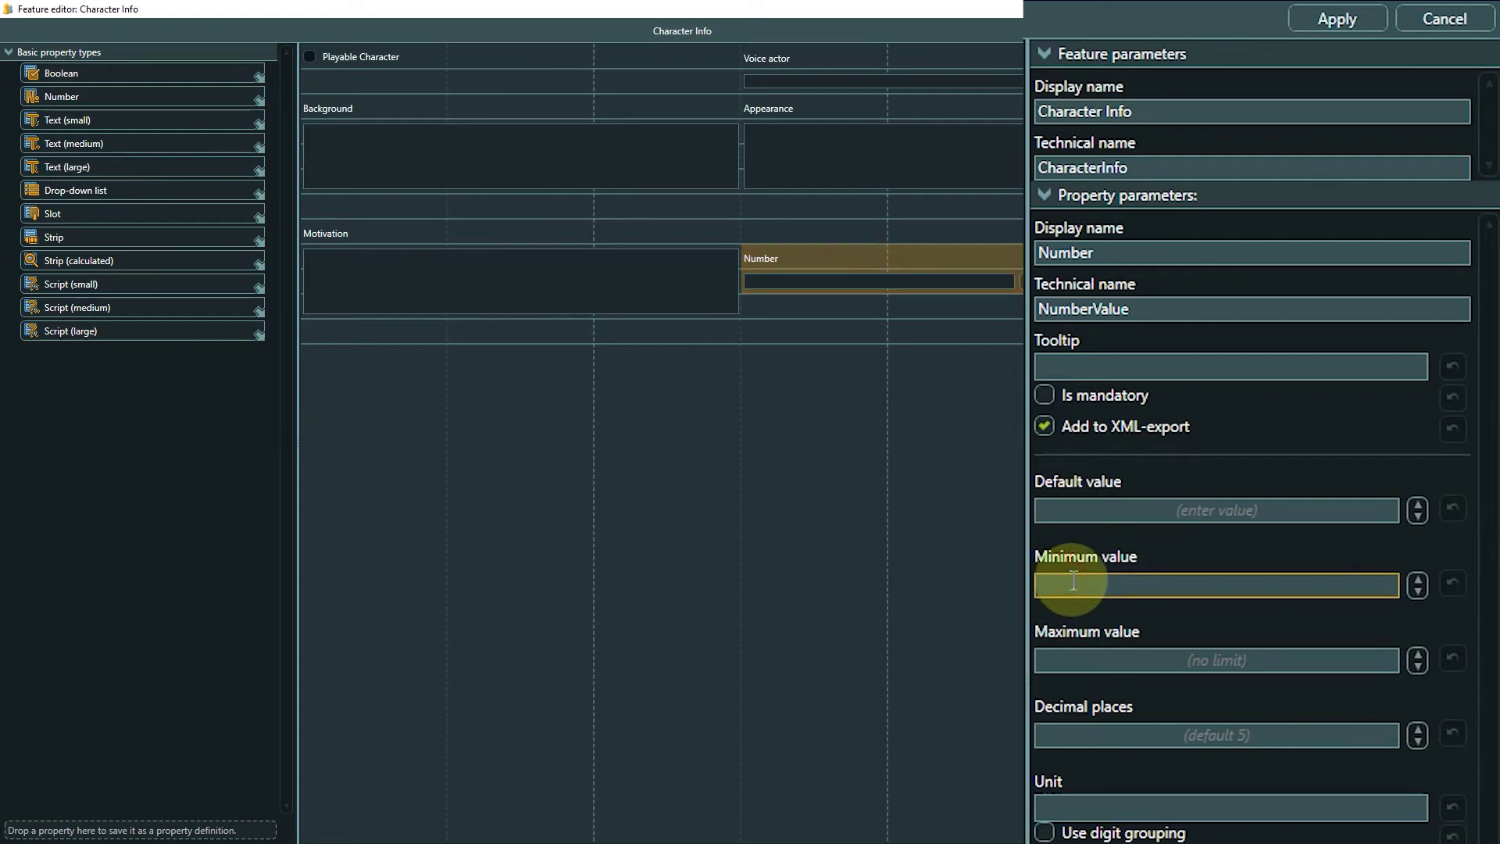
{"action": "type", "text": "10"}
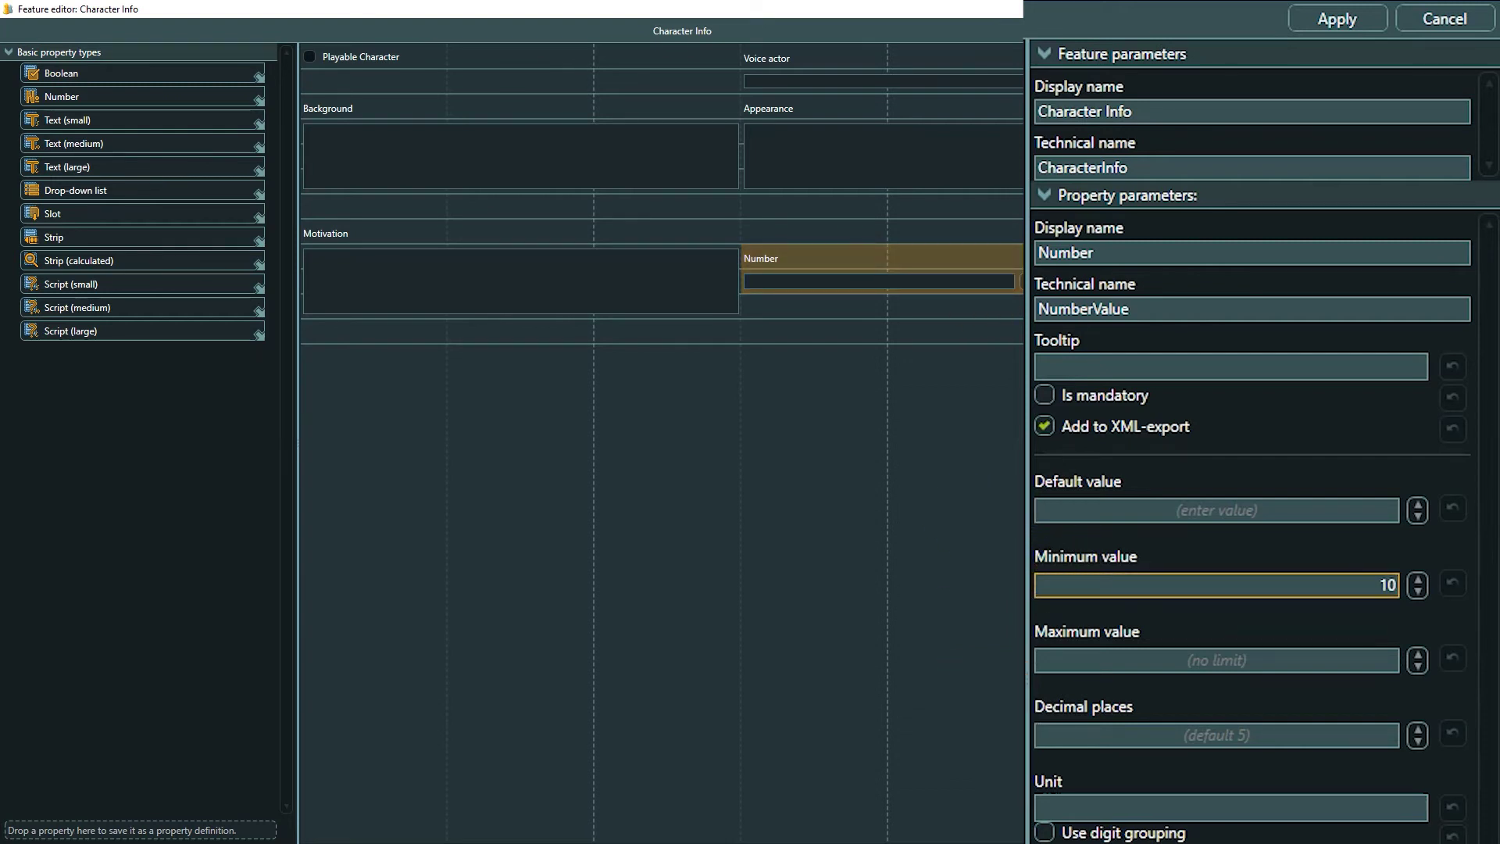
{"action": "left_click", "coordinate": [1150, 653]}
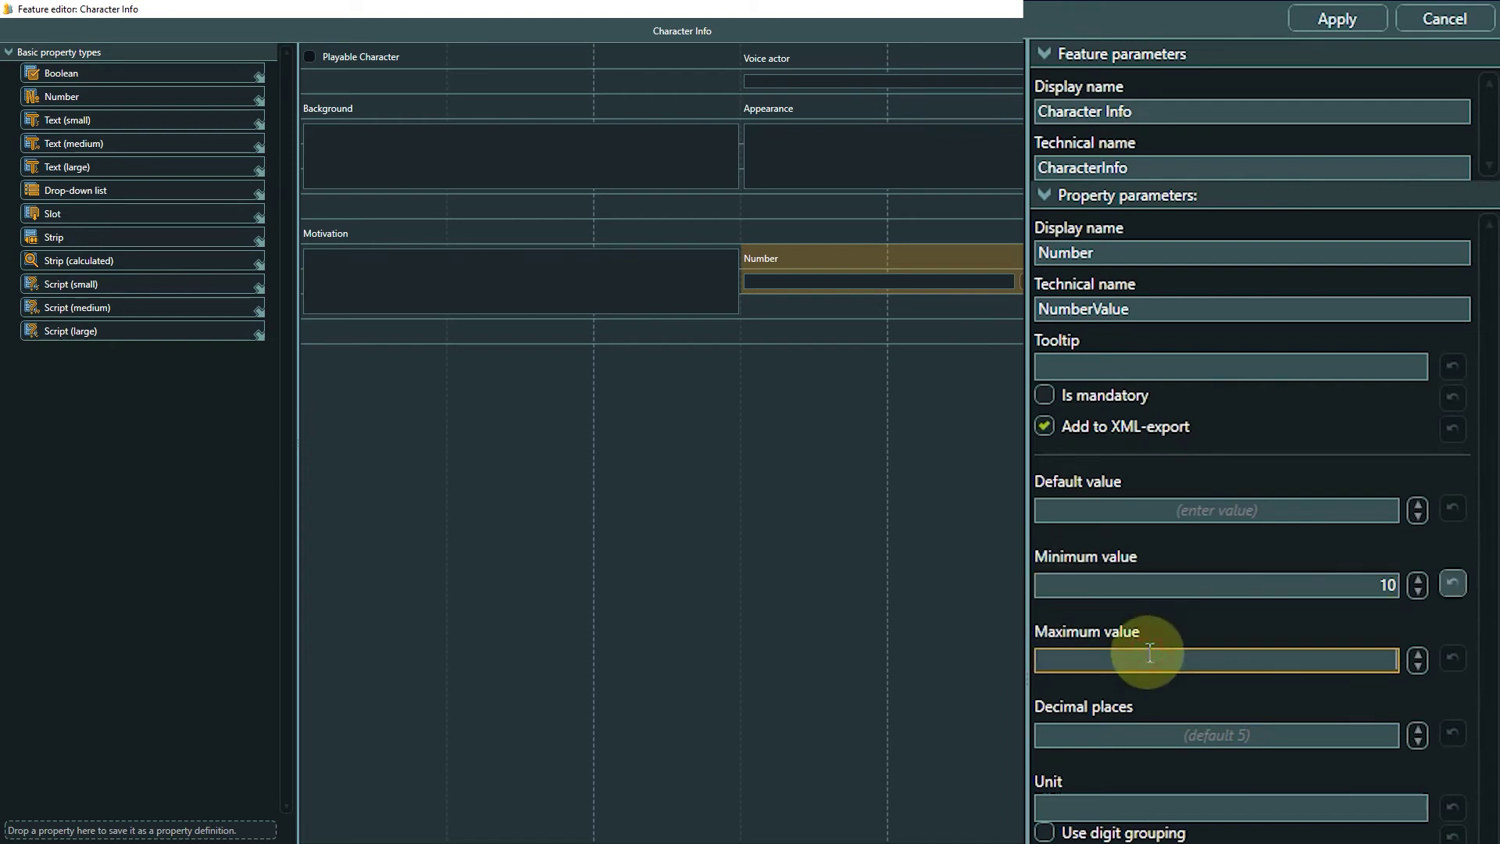
{"action": "type", "text": "100"}
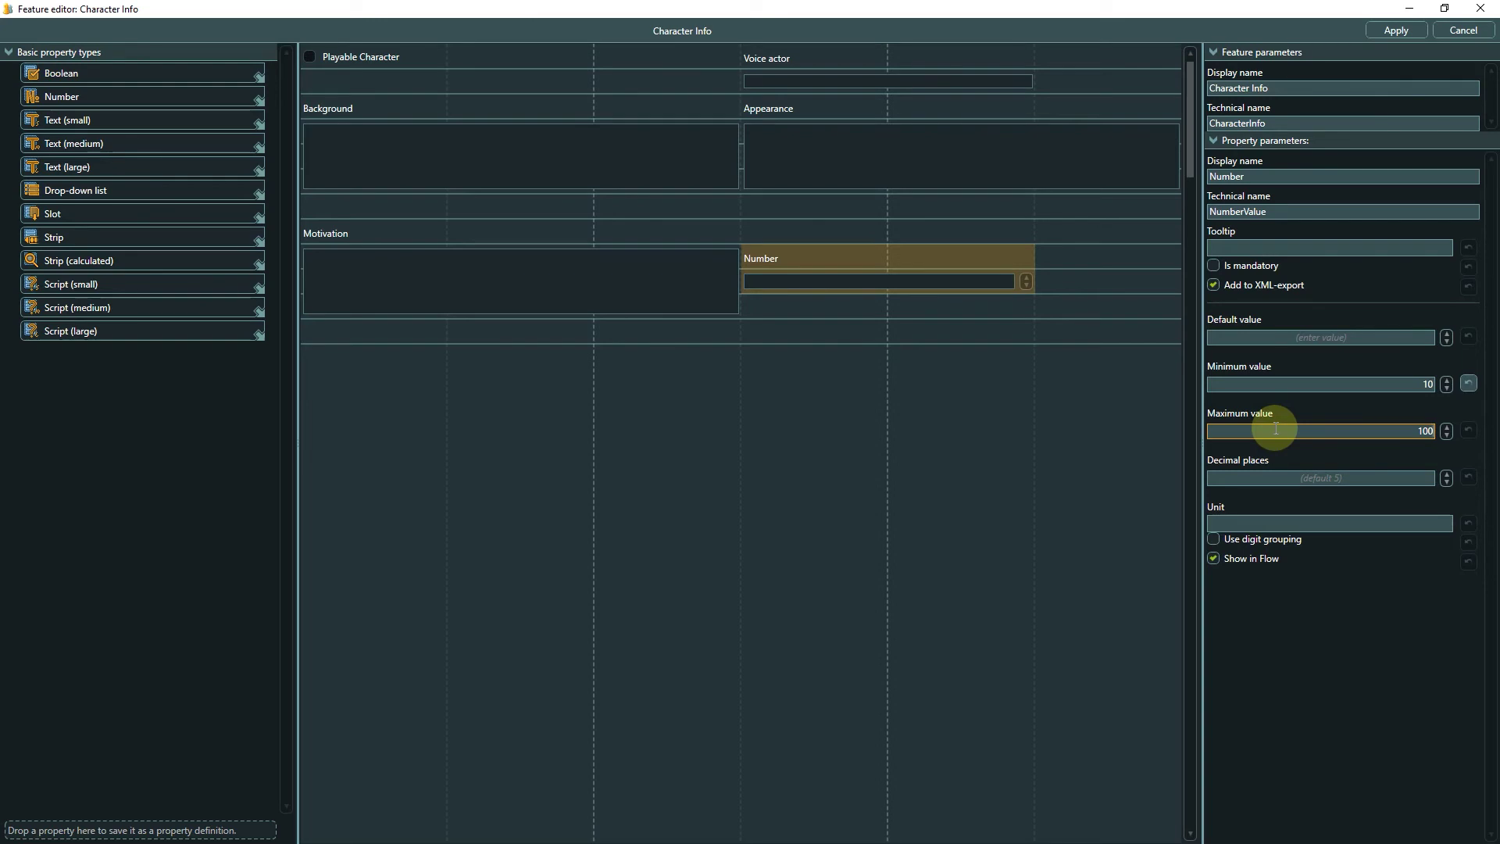
{"action": "right_click", "coordinate": [940, 254]}
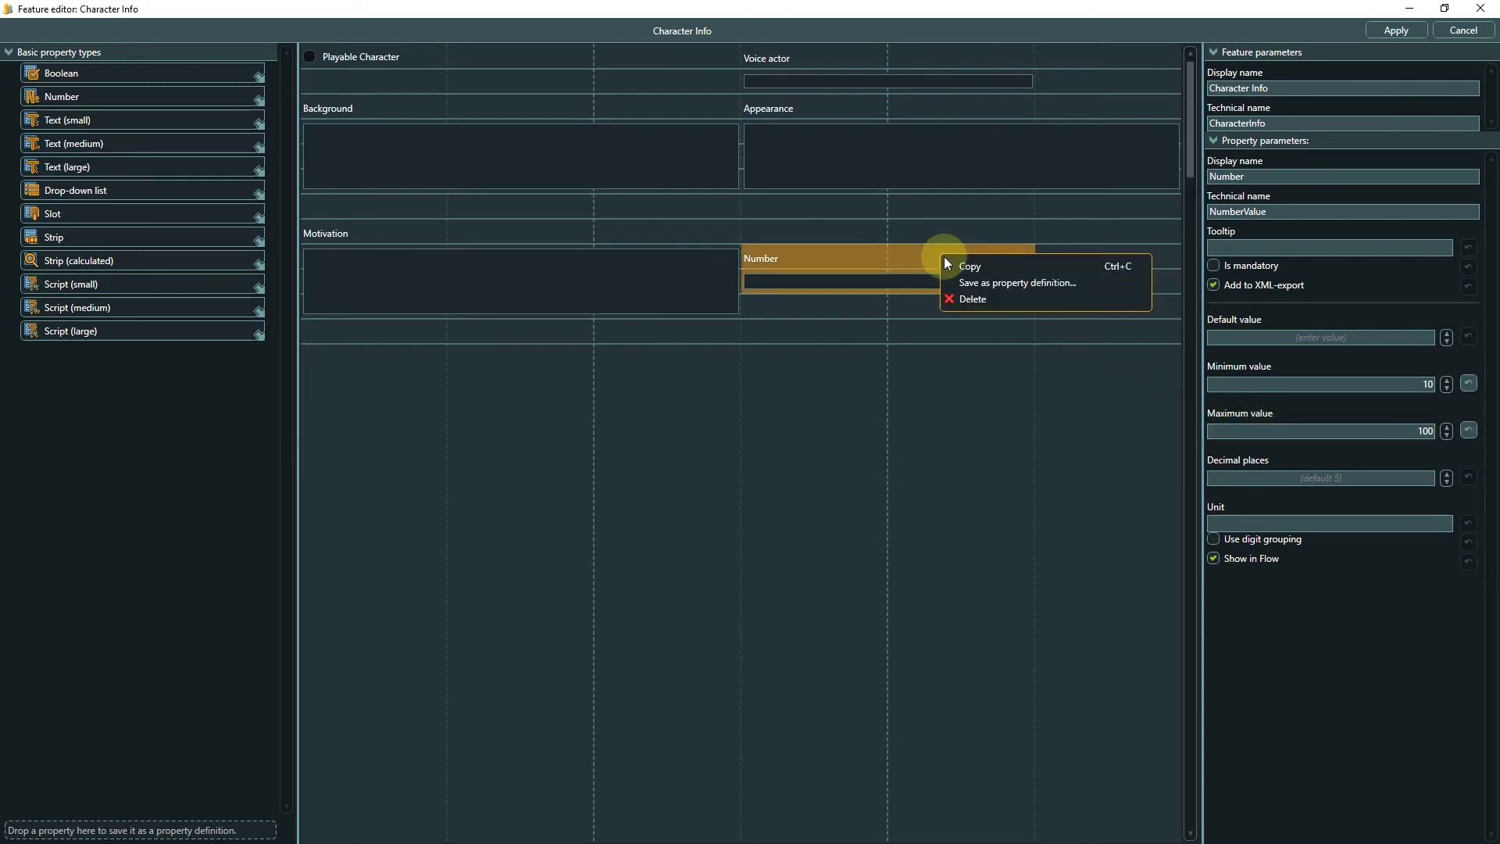
{"action": "left_click", "coordinate": [978, 303]}
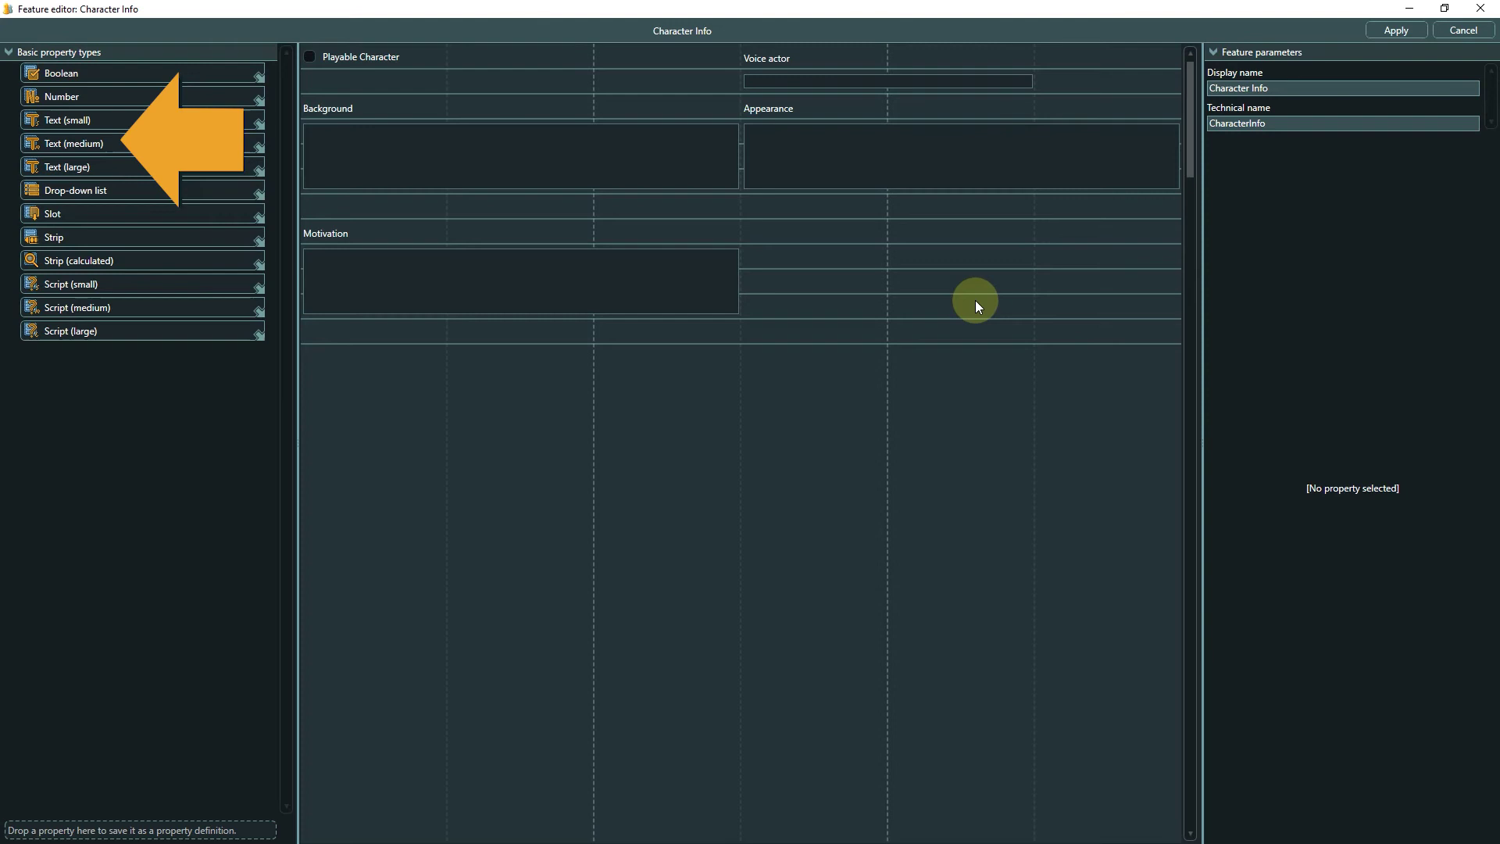
Step: Select the Voice actor property to view its property parameters
{"action": "left_click", "coordinate": [796, 60]}
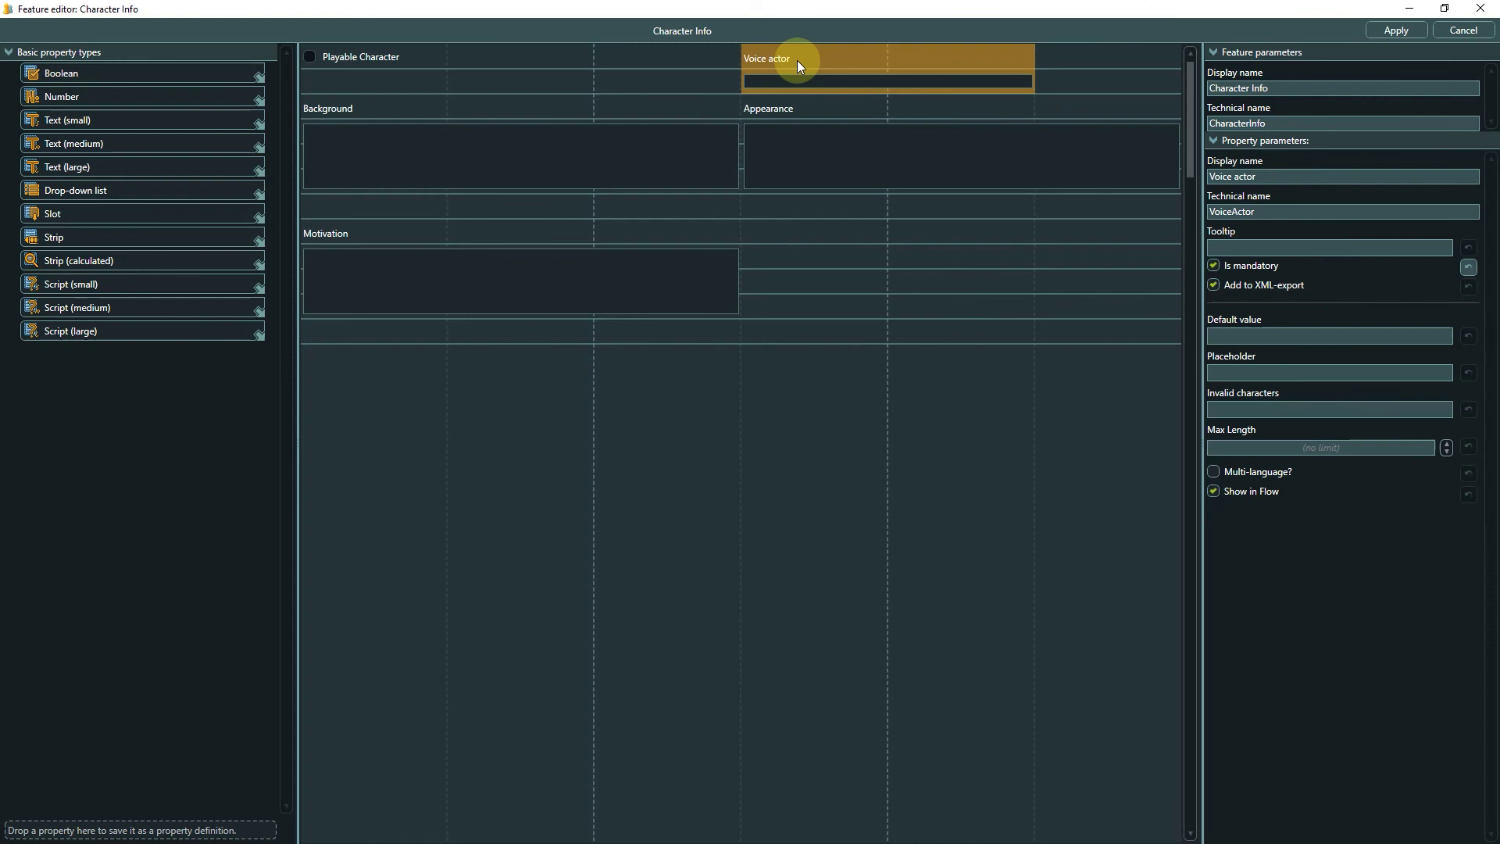
Step: Discard the Character Info edits, then open Tutorial's Dialogue Fragment feature for editing
{"action": "left_click", "coordinate": [1452, 30]}
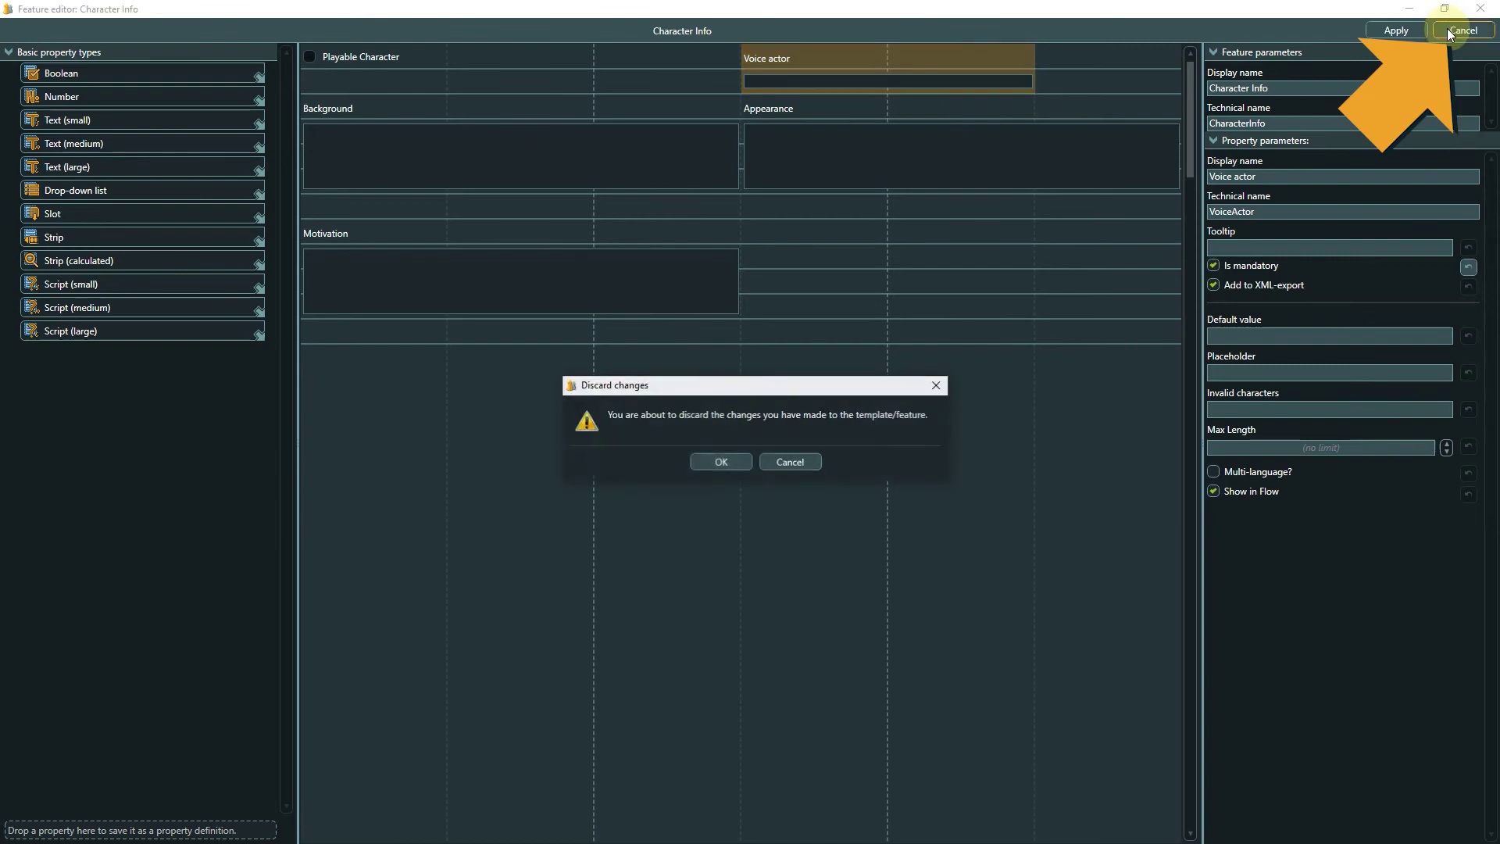
{"action": "left_click", "coordinate": [719, 461]}
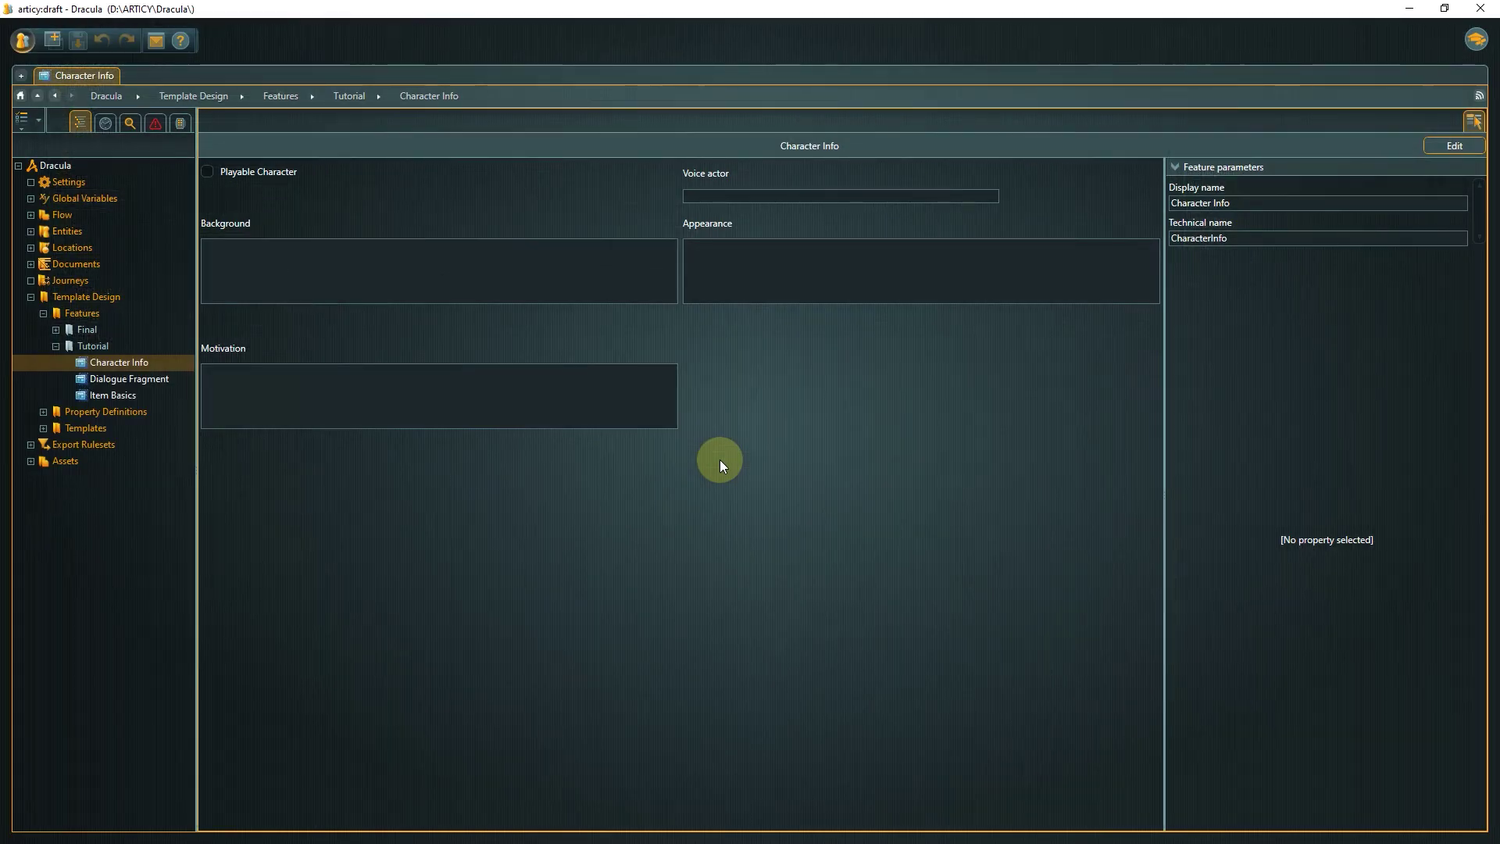
{"action": "left_click", "coordinate": [88, 346]}
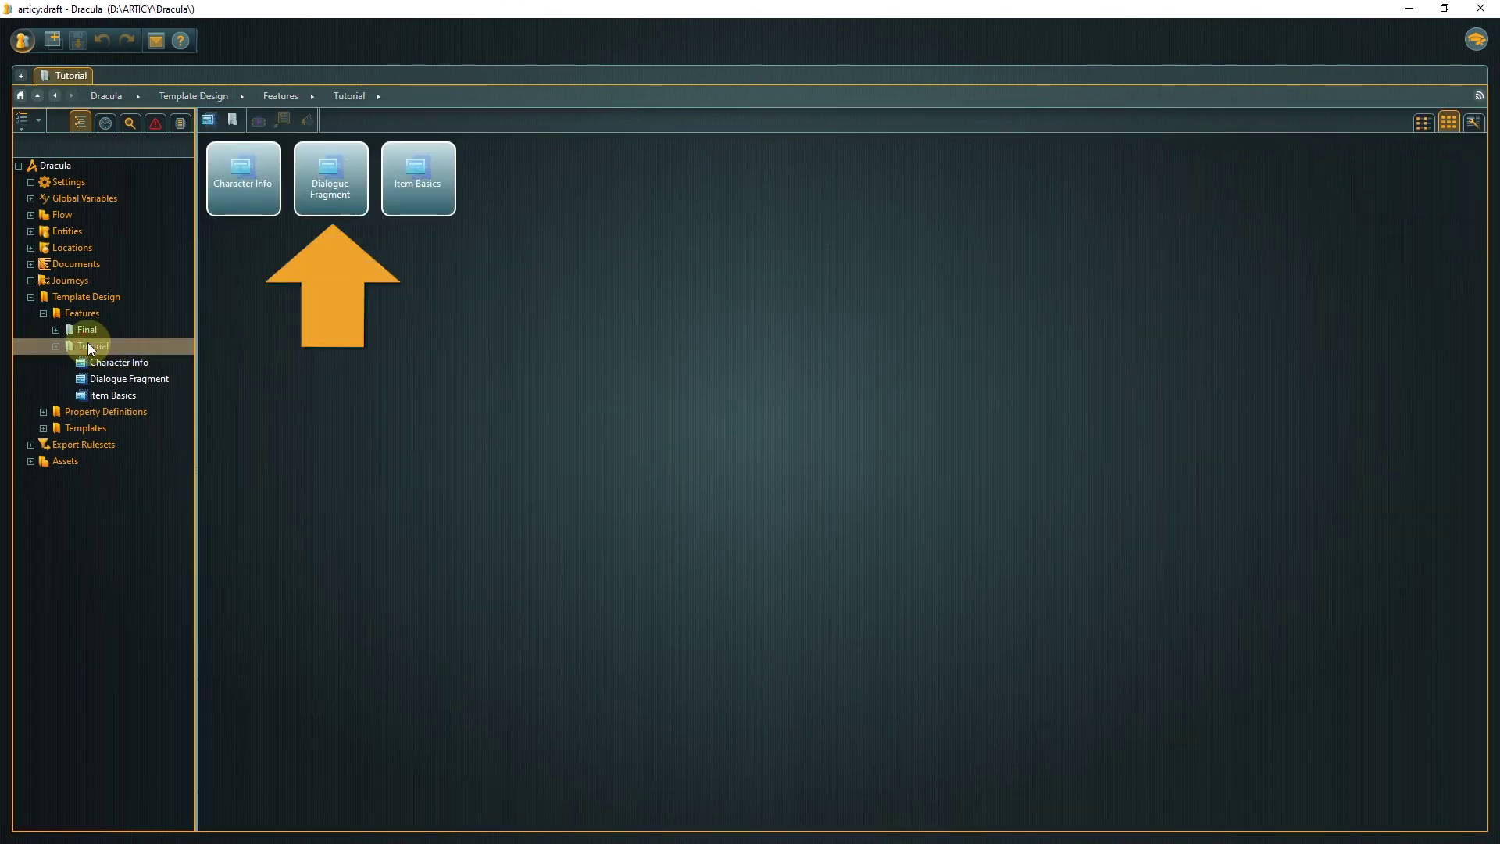
{"action": "double_click", "coordinate": [335, 209]}
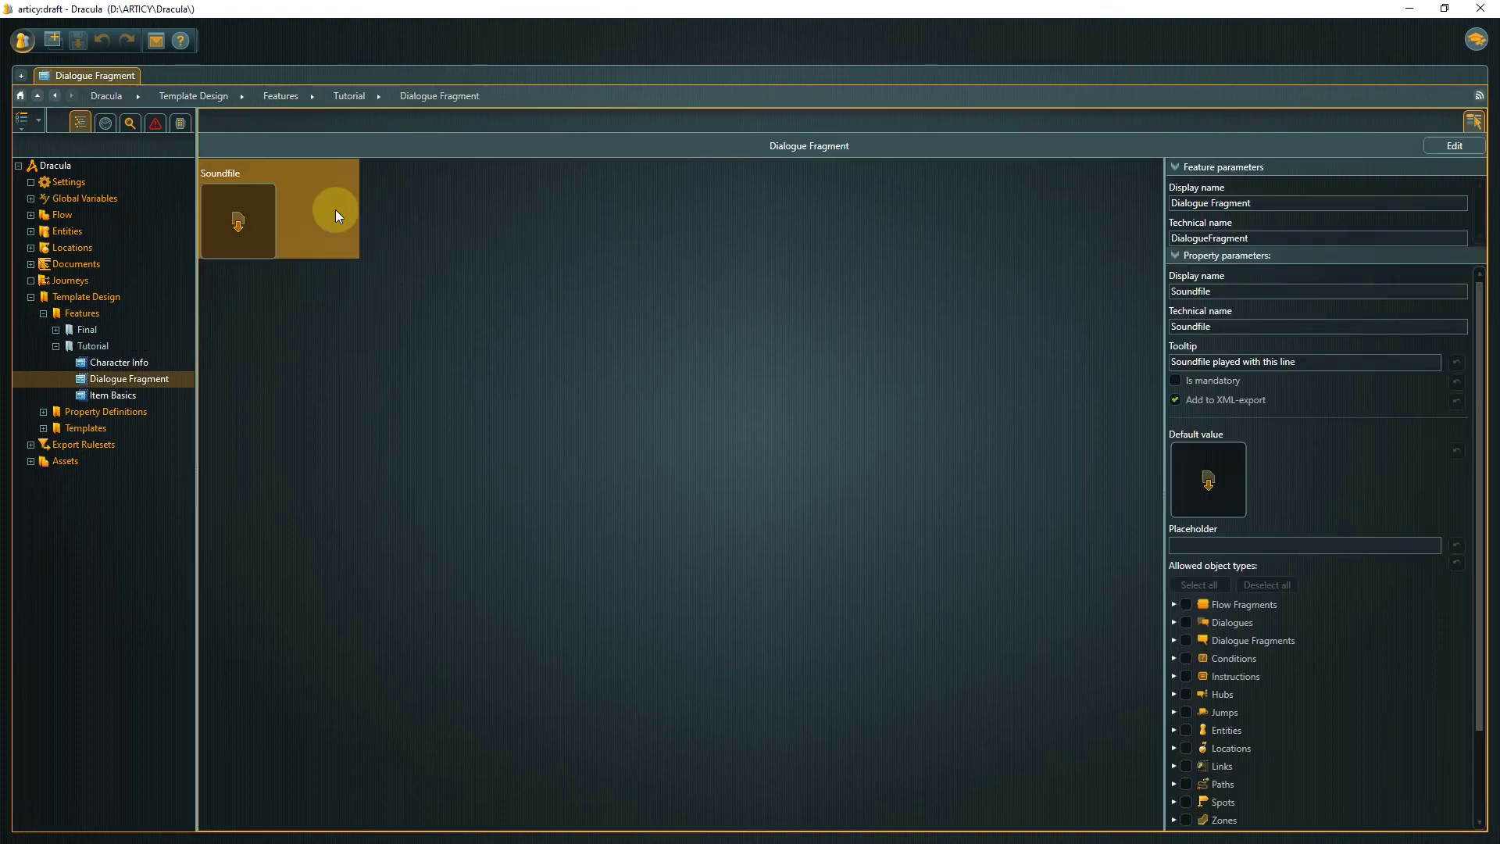
{"action": "left_click", "coordinate": [1433, 147]}
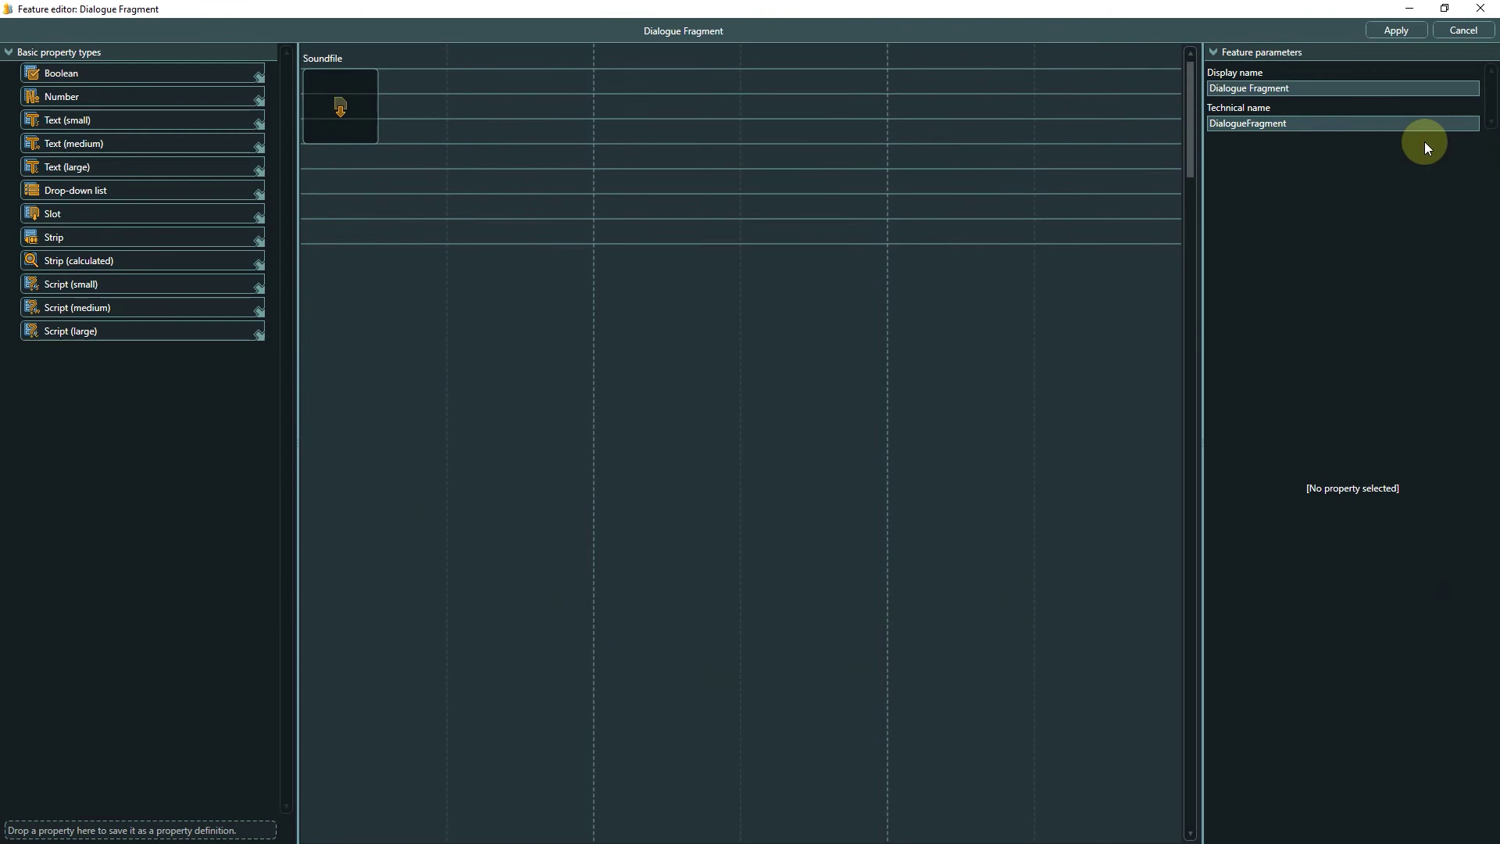
Step: Inspect the Soundfile property's allowed Assets types, showing Sounds enabled
{"action": "left_click", "coordinate": [326, 61]}
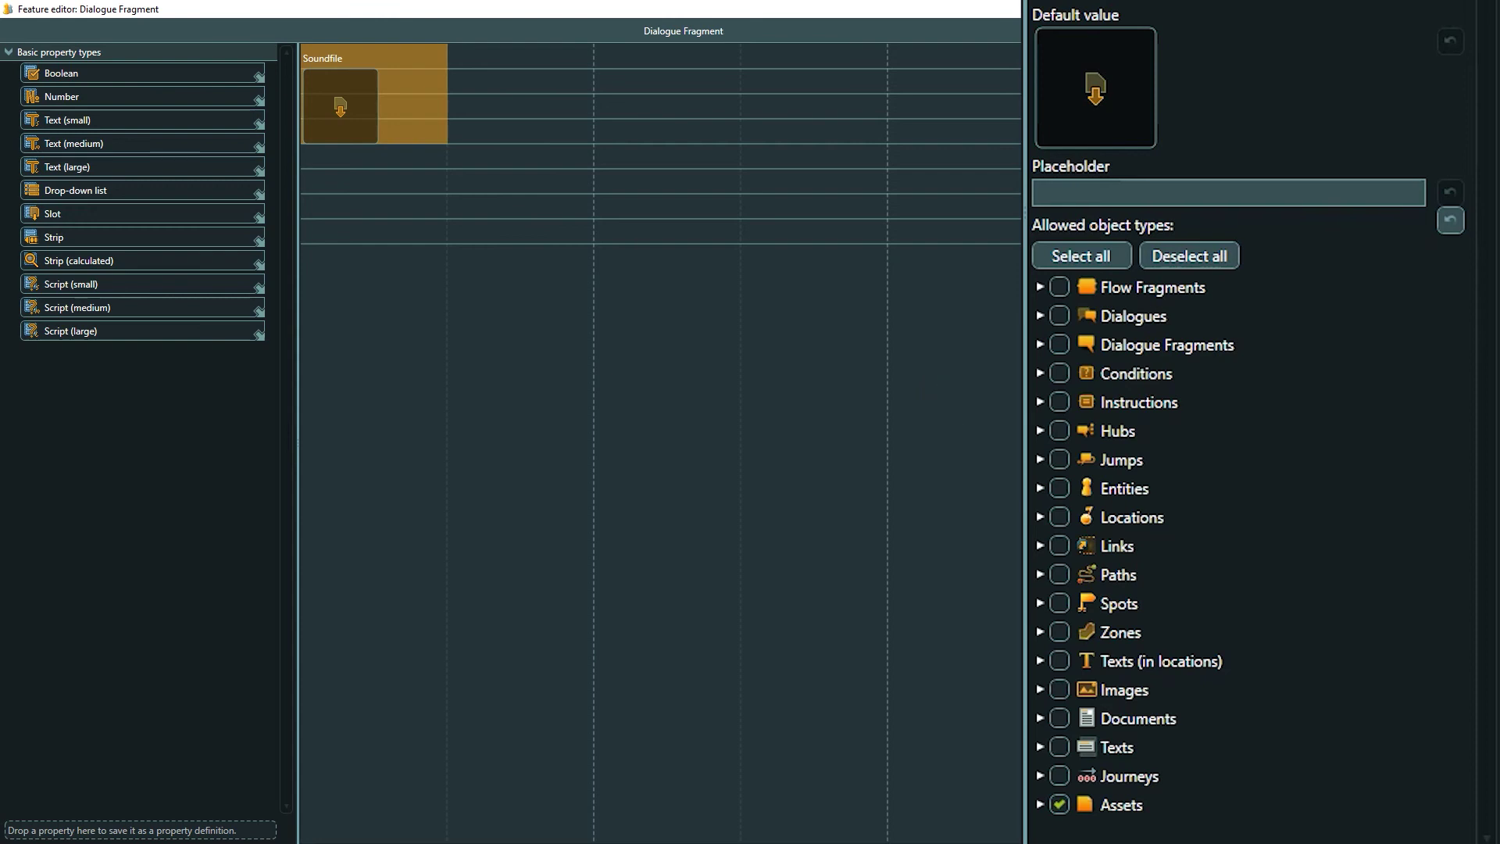
{"action": "left_click", "coordinate": [1041, 804]}
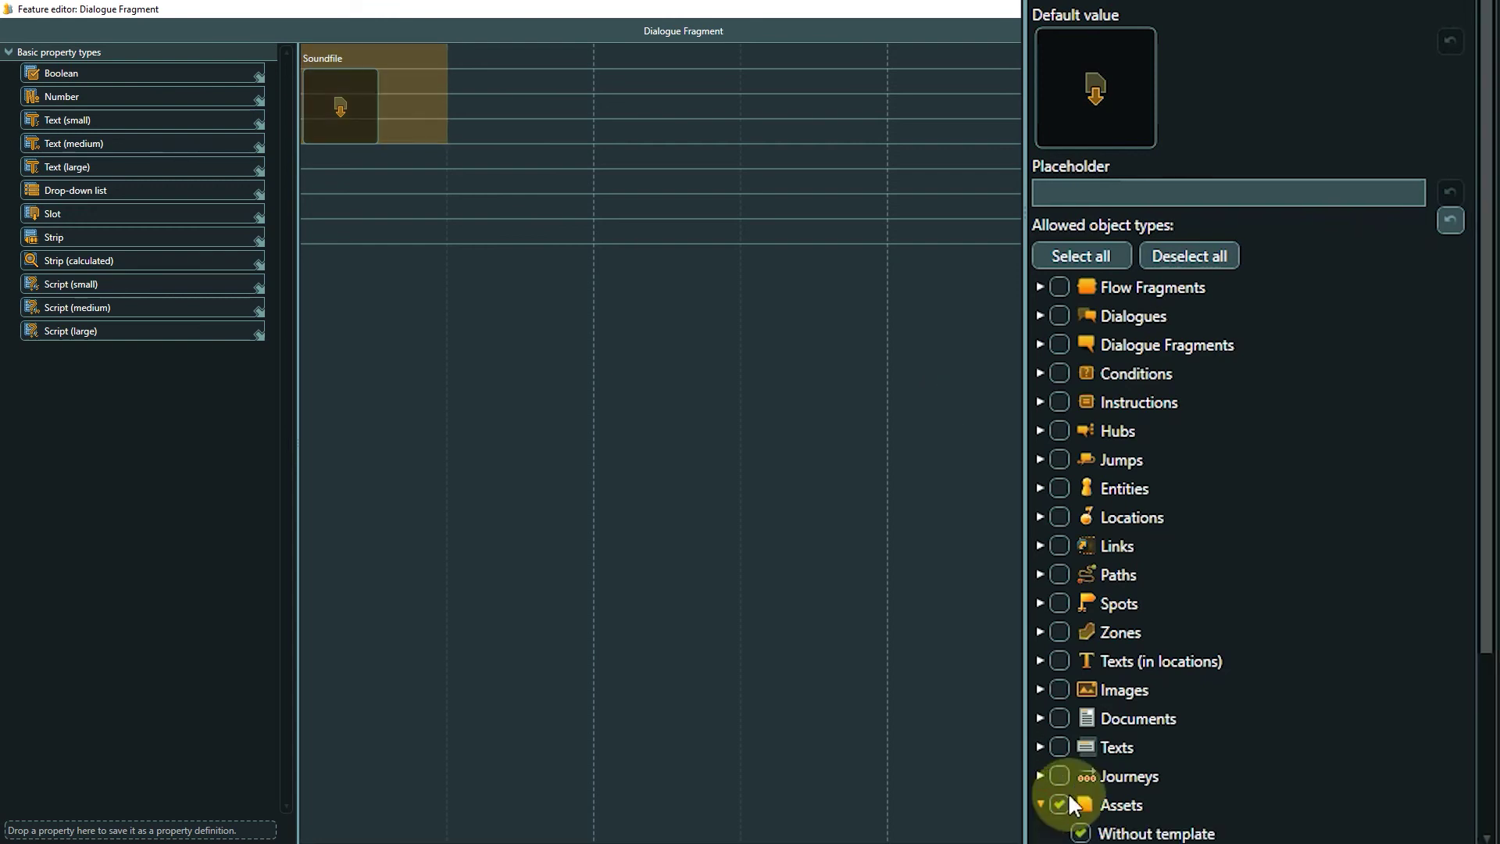
{"action": "scroll", "coordinate": [1403, 741], "scroll_direction": "down", "scroll_amount": 3}
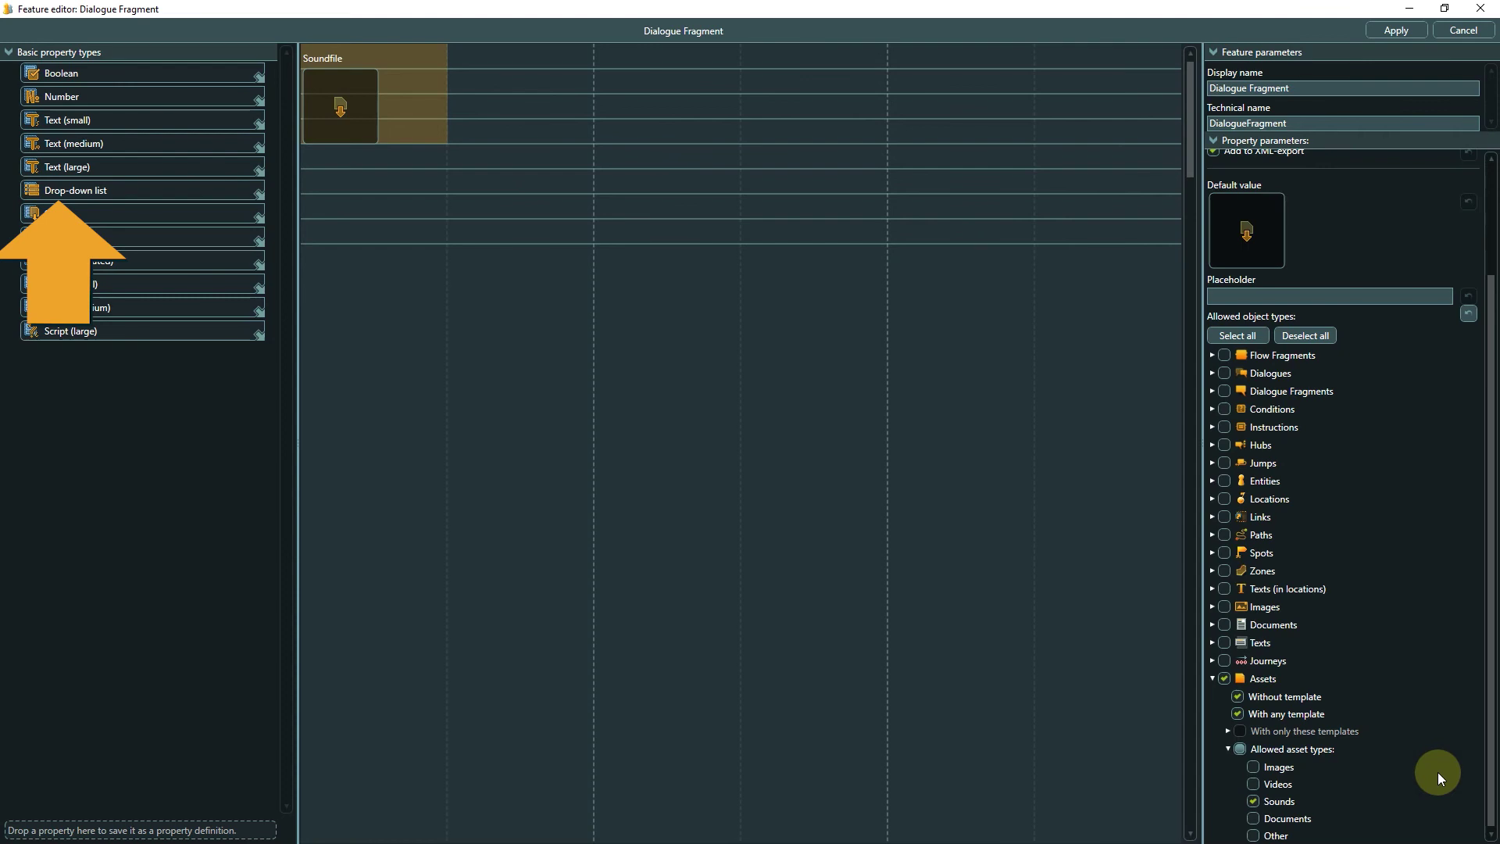
Step: Add a Drop-down list property with values Medium (camMedium) and Total (camTotal)
{"action": "left_click_drag", "start_coordinate": [152, 192], "coordinate": [626, 67]}
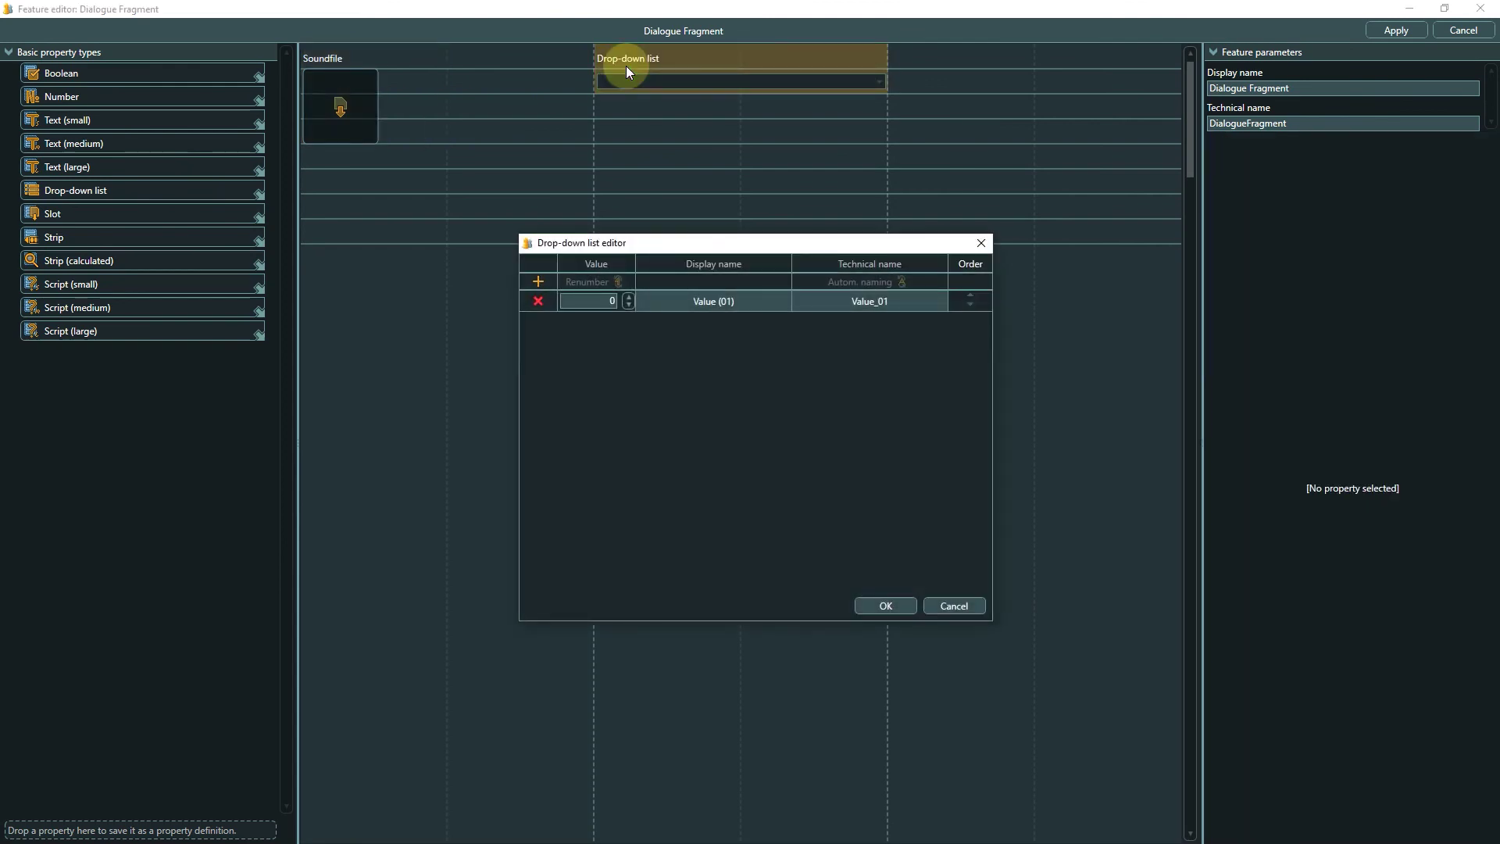
{"action": "left_click", "coordinate": [687, 300]}
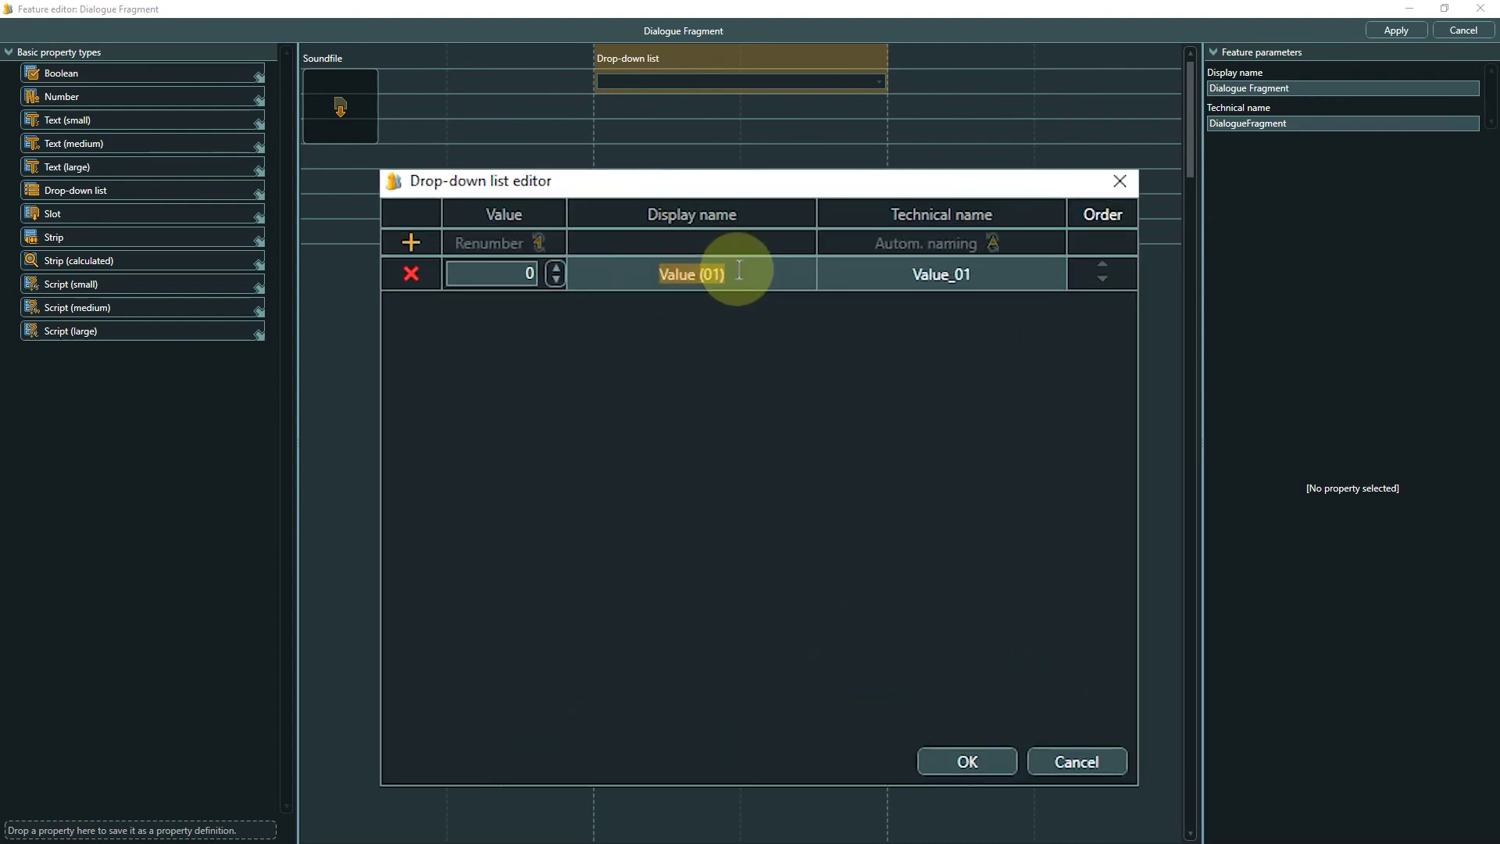
{"action": "type", "text": "Medium"}
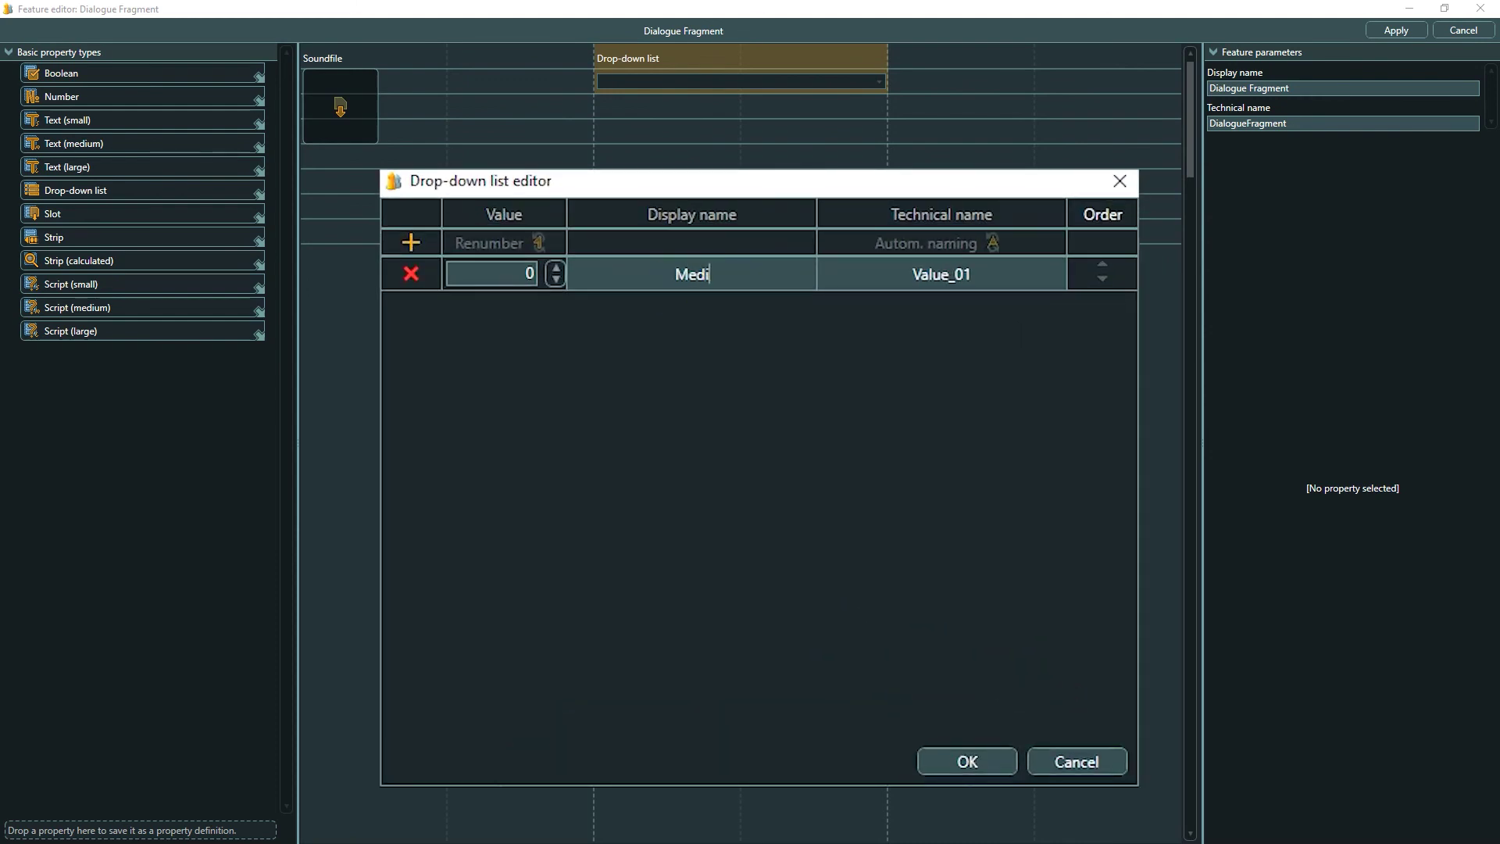
{"action": "key", "text": "Tab"}
{"action": "key", "text": "Delete"}
{"action": "key", "text": "Delete"}
{"action": "key", "text": "Delete"}
{"action": "key", "text": "Delete"}
{"action": "key", "text": "Delete"}
{"action": "key", "text": "Delete"}
{"action": "key", "text": "Delete"}
{"action": "key", "text": "Delete"}
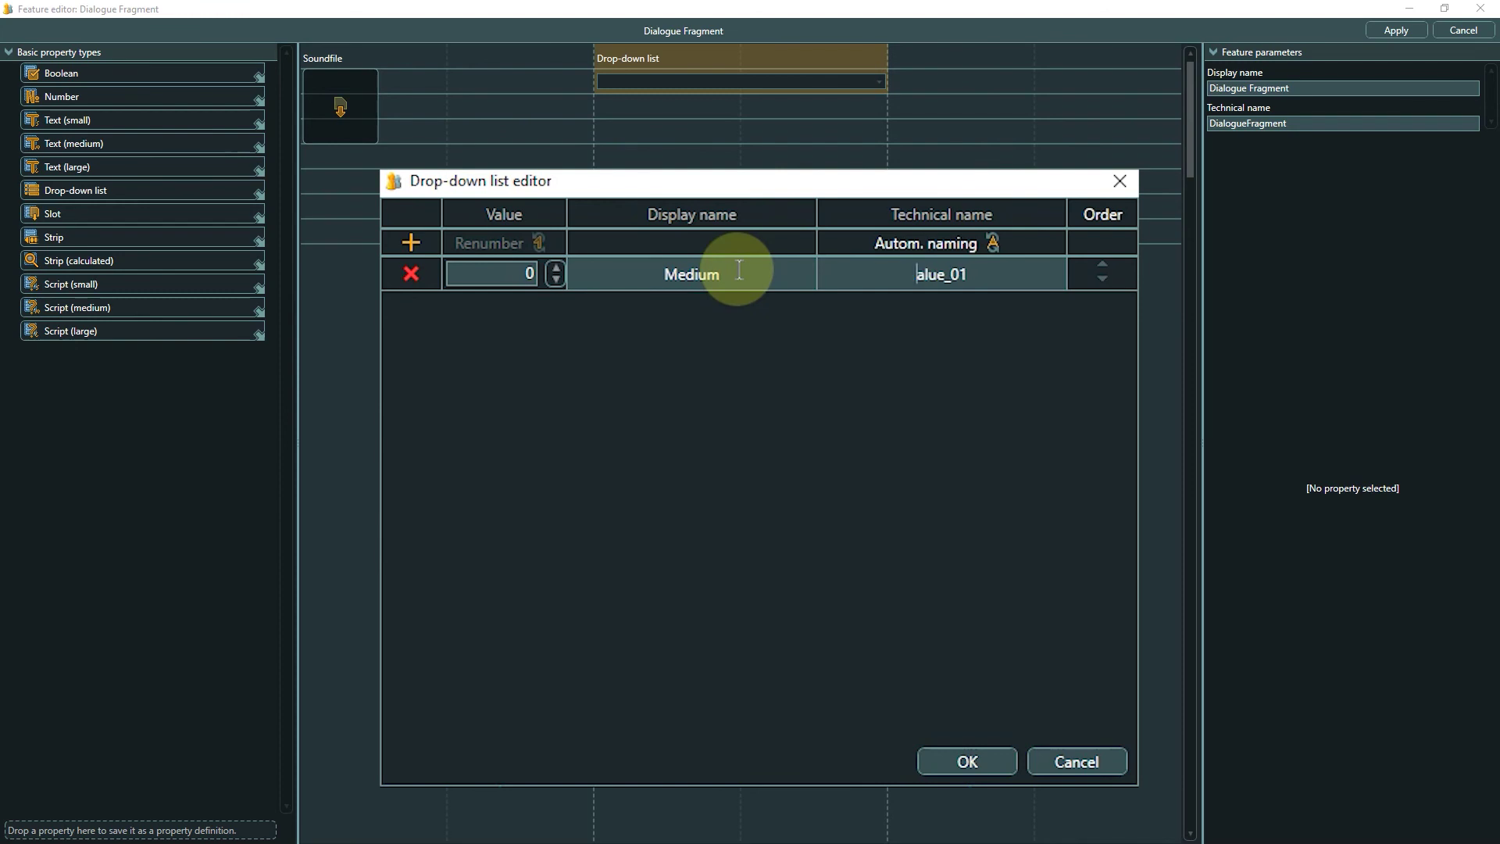
{"action": "type", "text": "camMedium"}
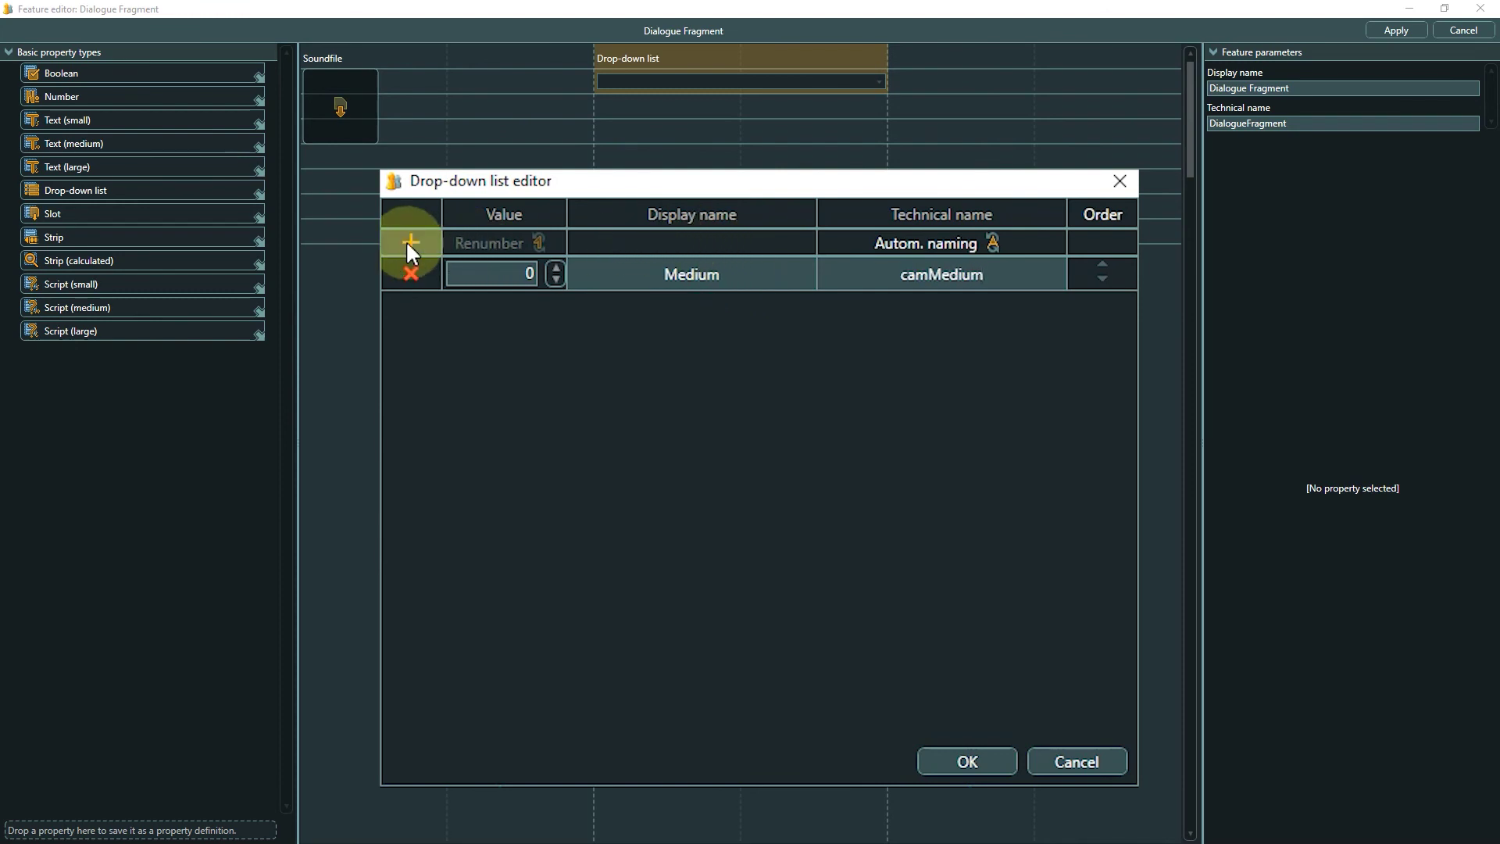
{"action": "left_click", "coordinate": [408, 243]}
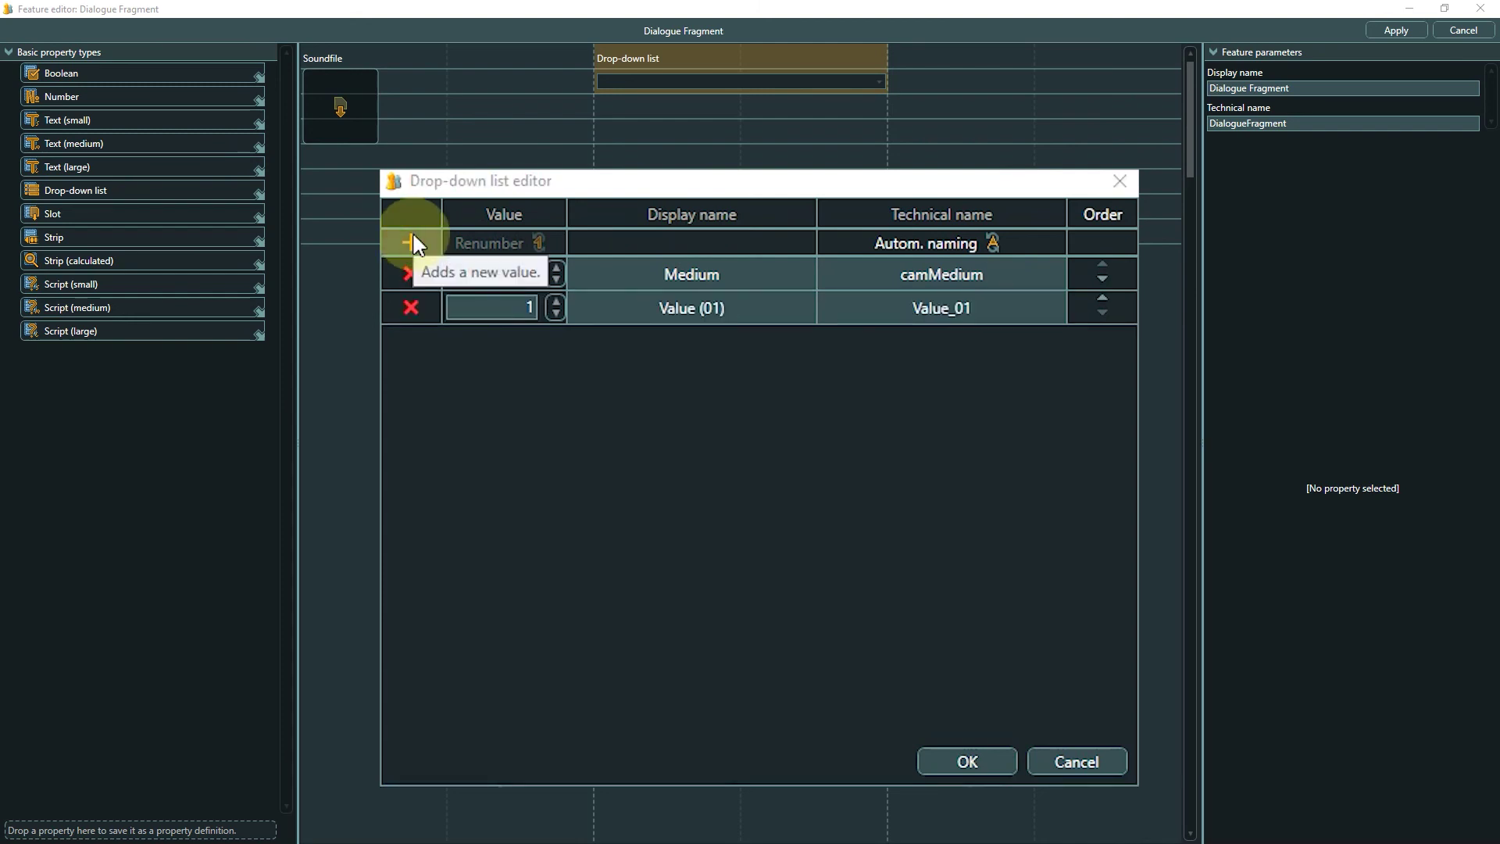
{"action": "left_click", "coordinate": [642, 315]}
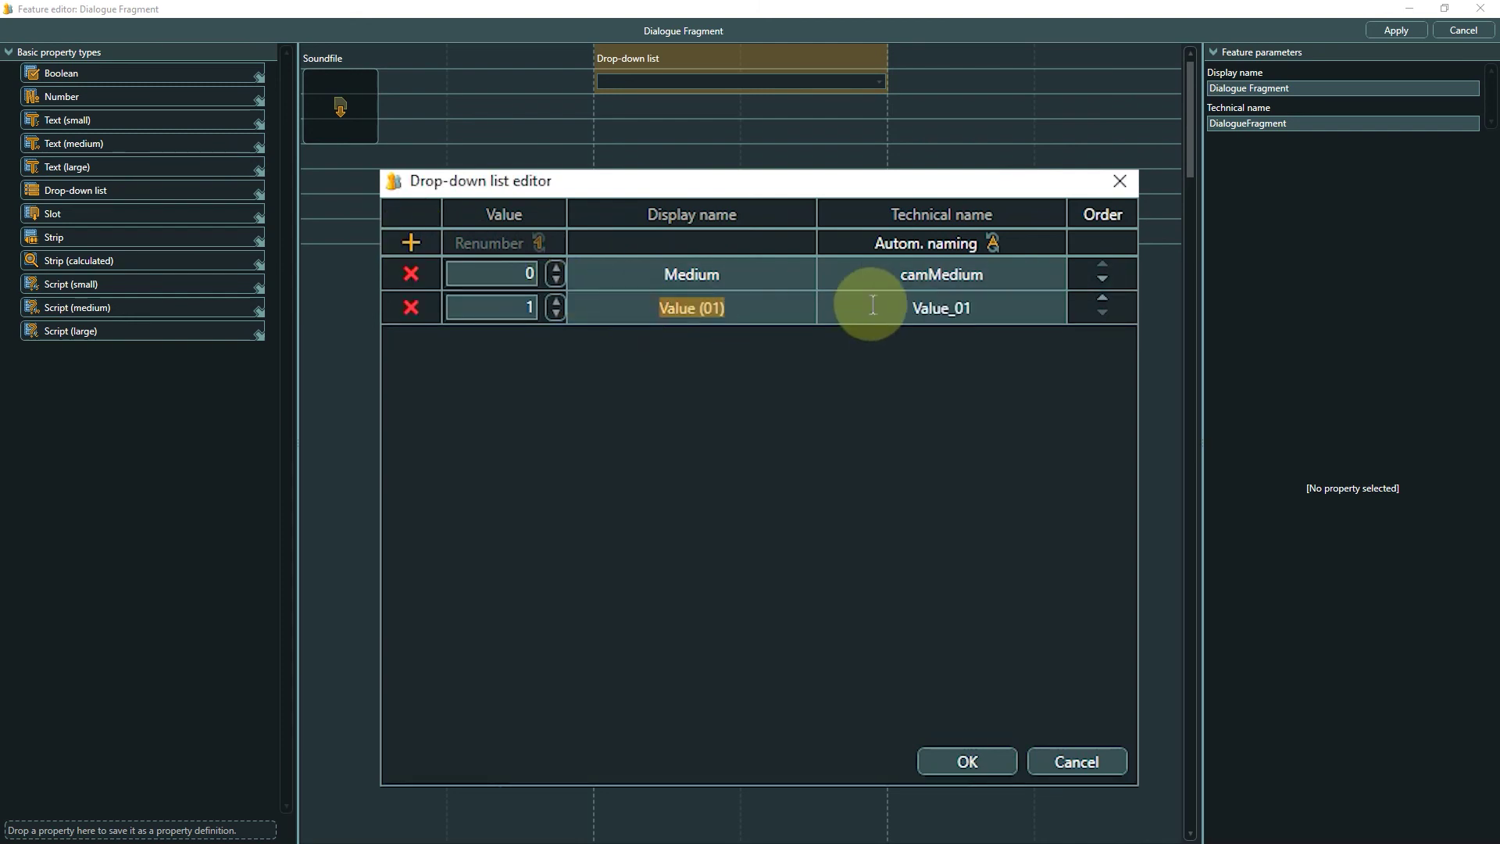
{"action": "type", "text": "Total"}
{"action": "key", "text": "Tab"}
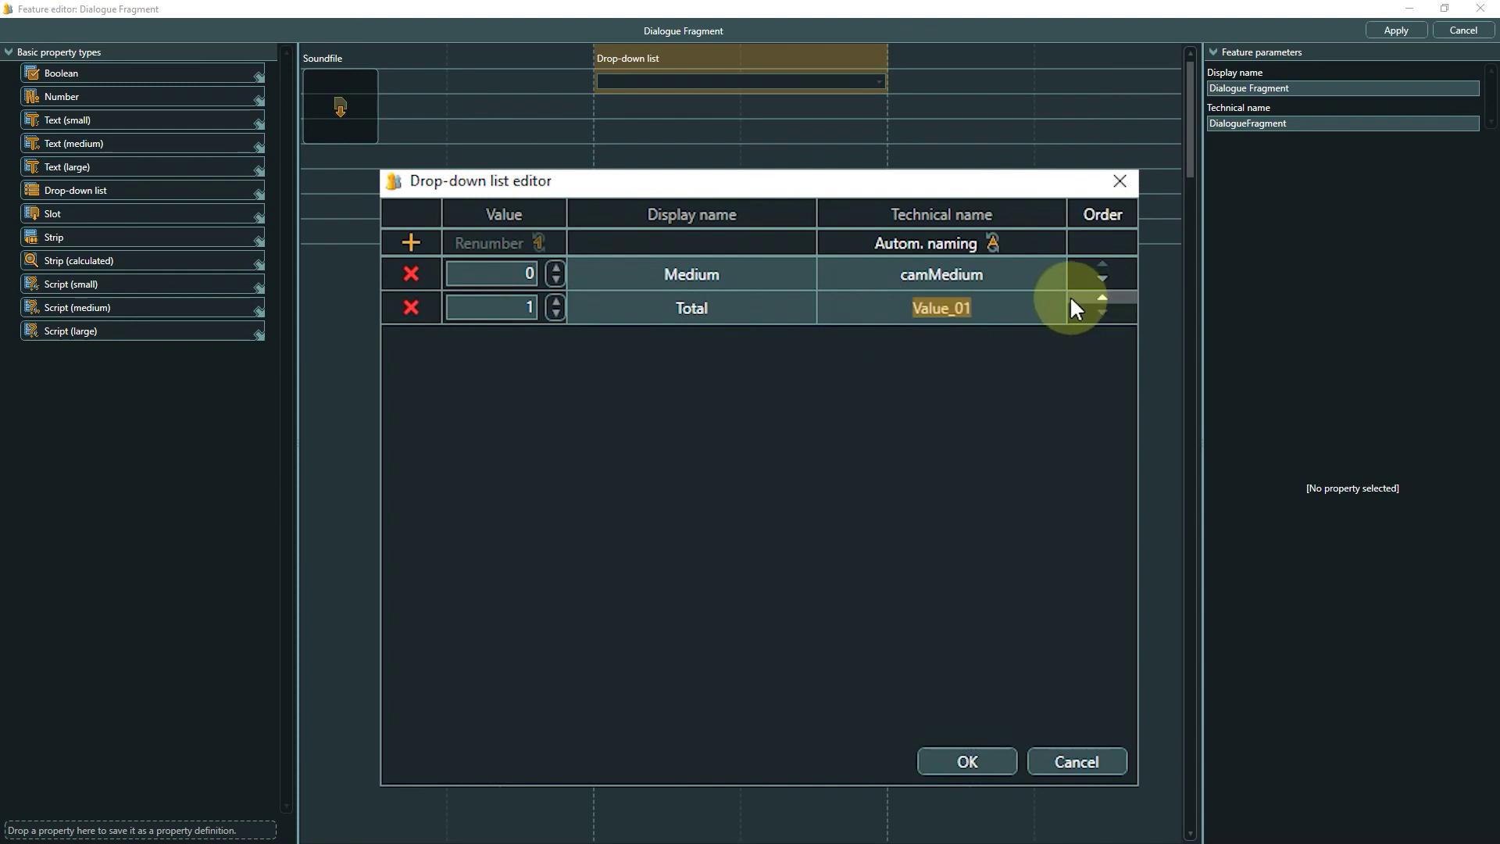
{"action": "type", "text": "camTotal"}
Step: Add Close Up (camCloseUp) and Shoulder (camShoulder) values and confirm the list
{"action": "left_click", "coordinate": [416, 243]}
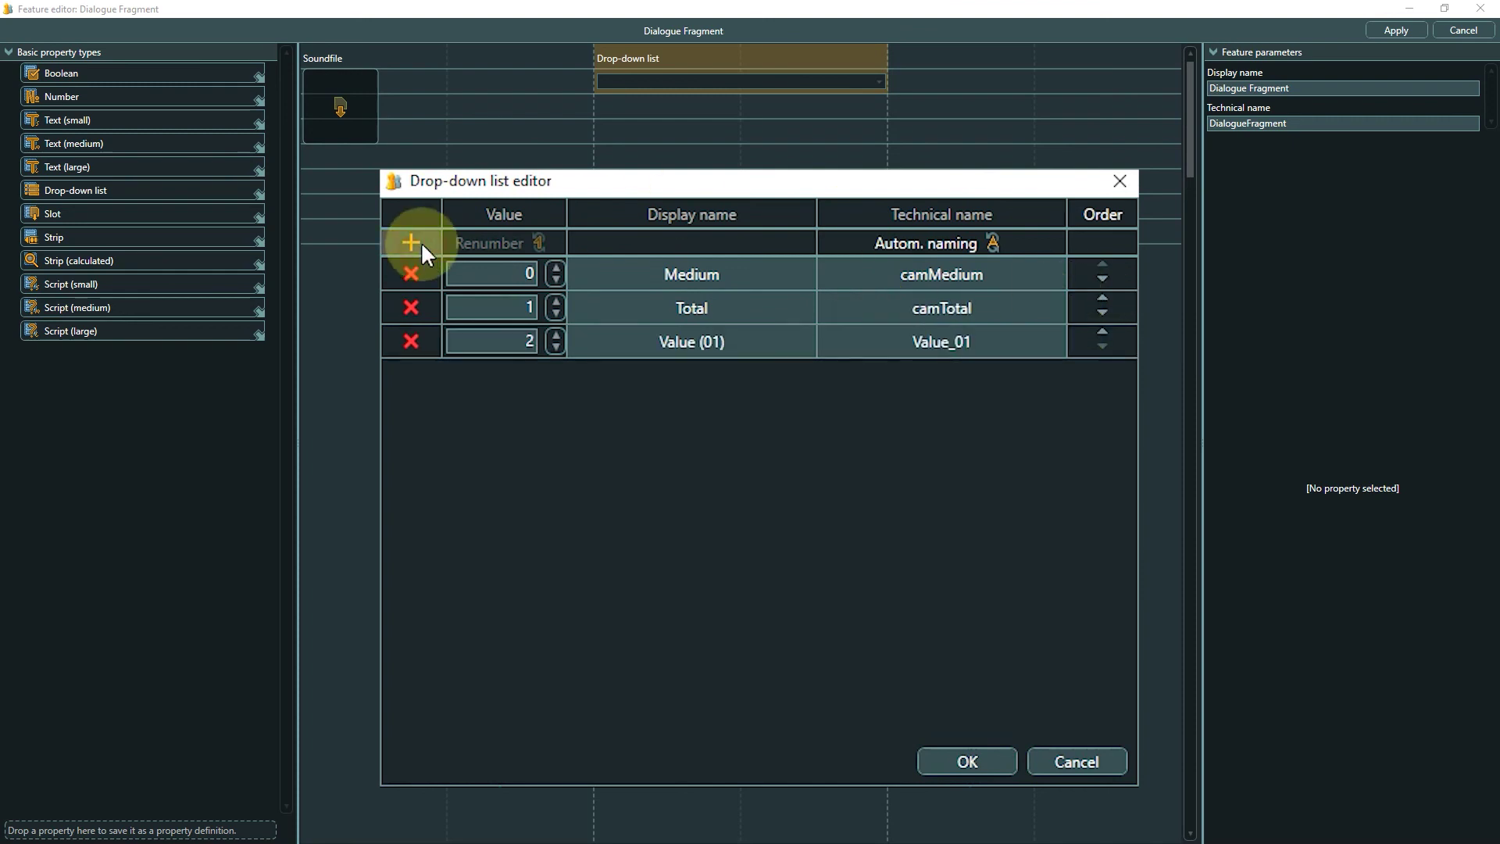
{"action": "left_click", "coordinate": [636, 341]}
{"action": "type", "text": "Close U"}
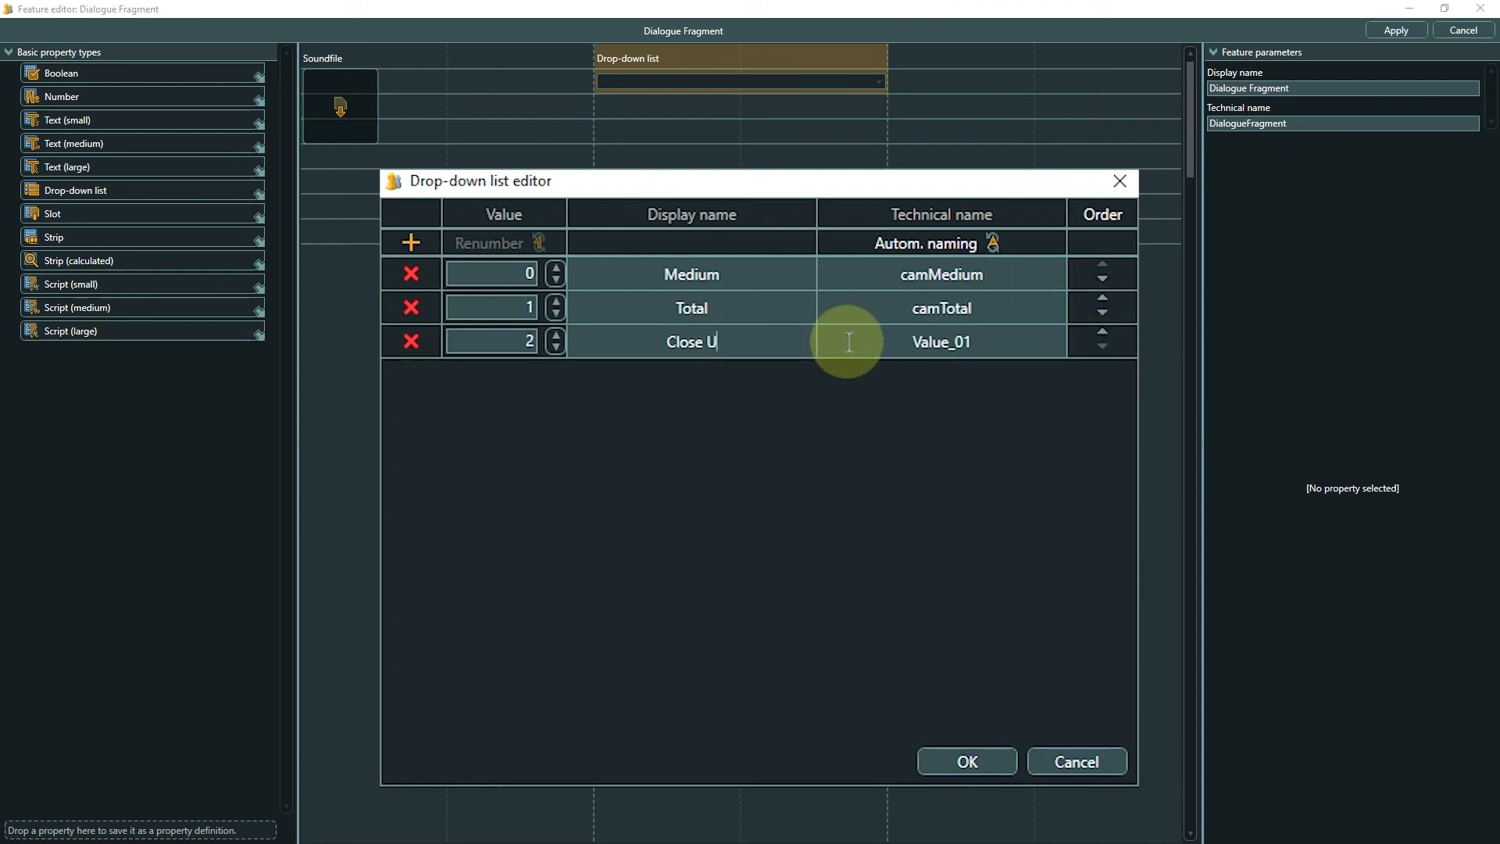
{"action": "type", "text": "p"}
{"action": "key", "text": "Tab"}
{"action": "type", "text": "camClose"}
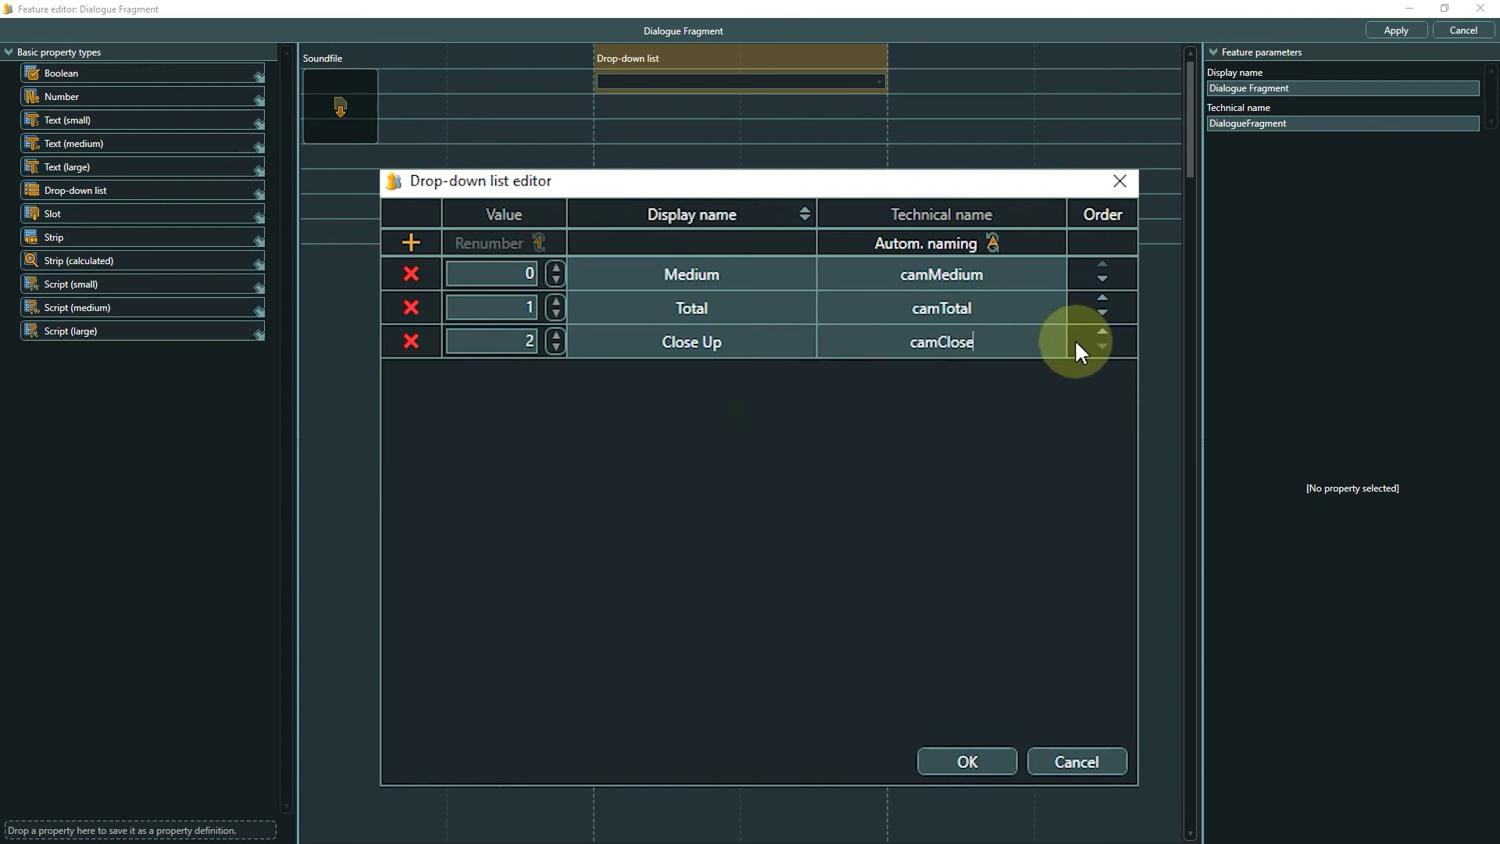
{"action": "type", "text": "Up"}
{"action": "left_click", "coordinate": [411, 242]}
{"action": "left_click", "coordinate": [636, 375]}
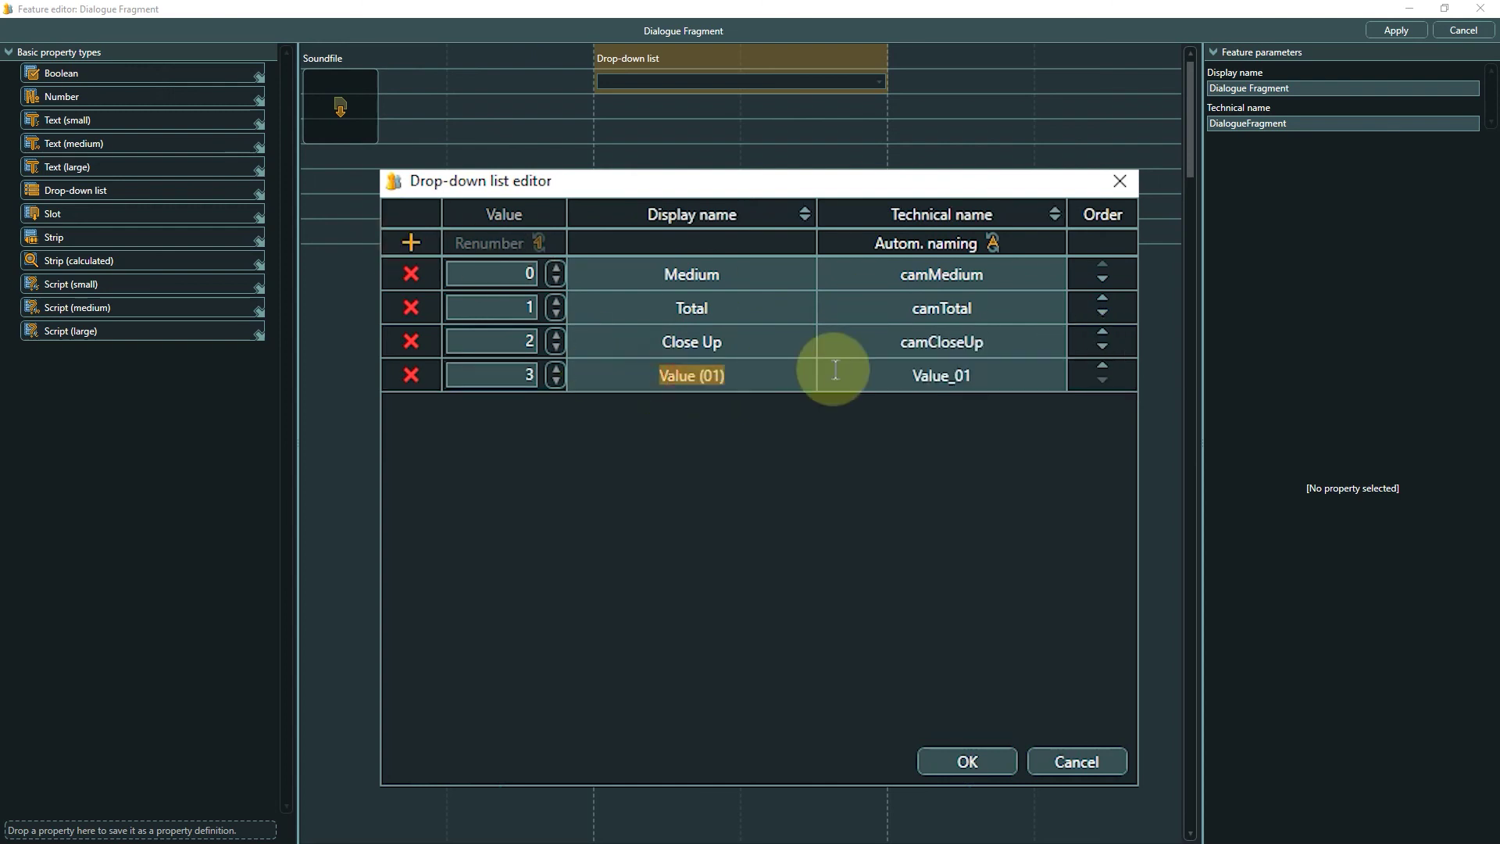
{"action": "type", "text": "Shoulder"}
{"action": "key", "text": "Tab"}
{"action": "type", "text": "ca"}
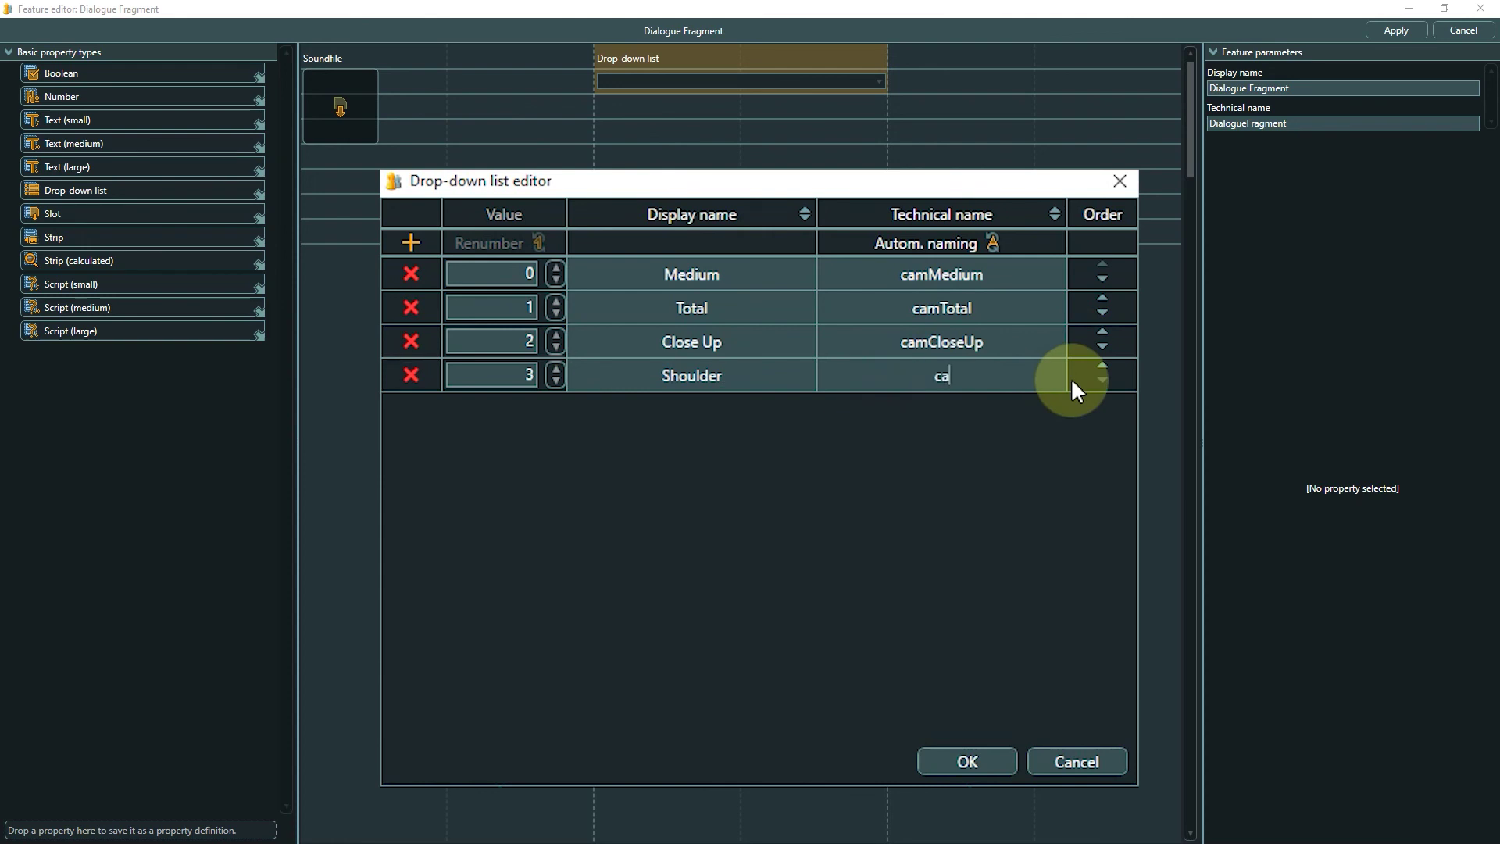
{"action": "type", "text": "mShoulder"}
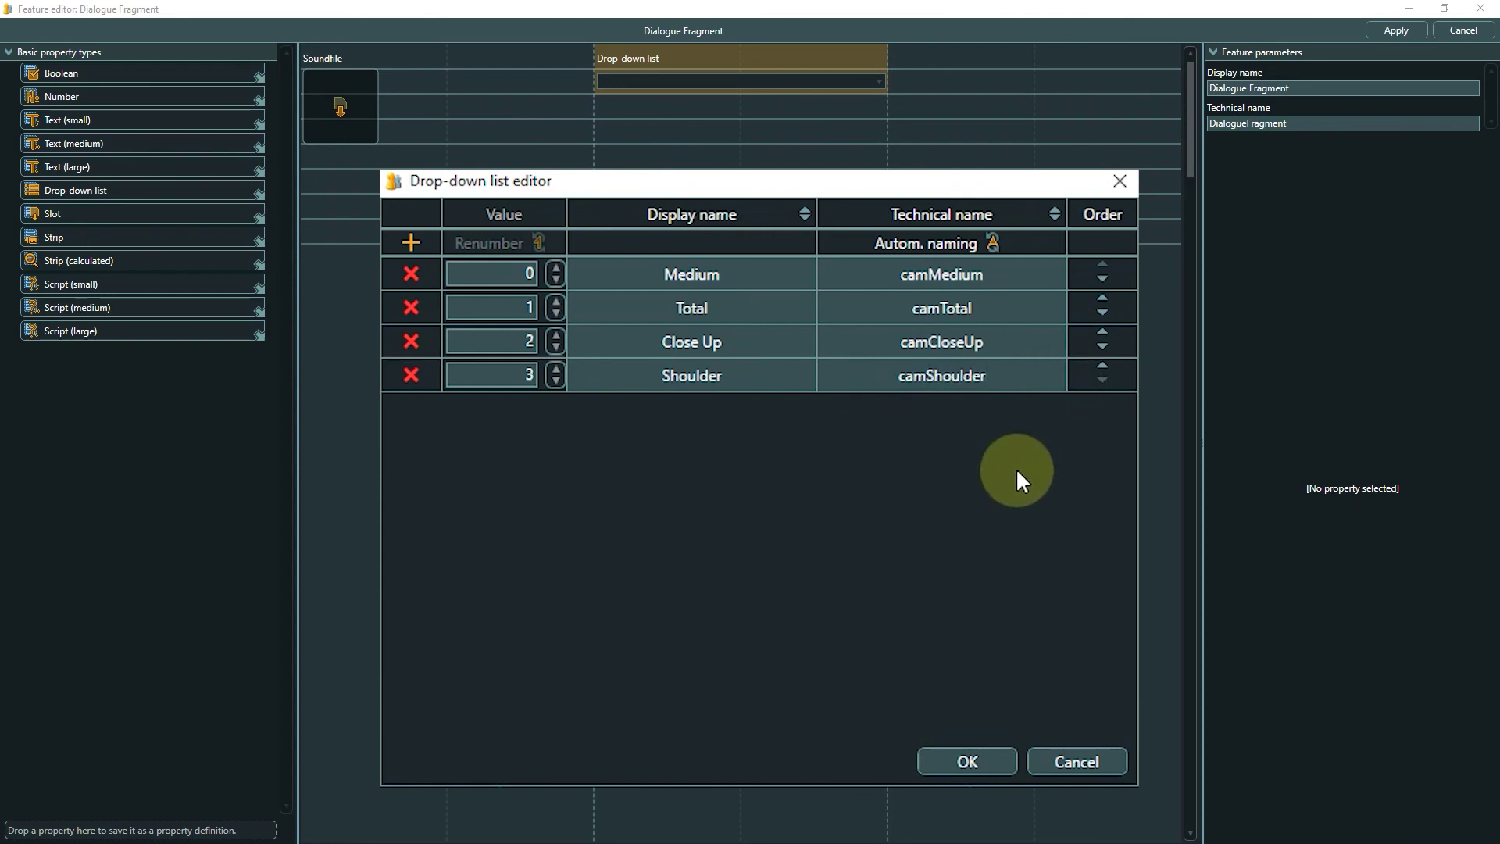
{"action": "left_click", "coordinate": [972, 754]}
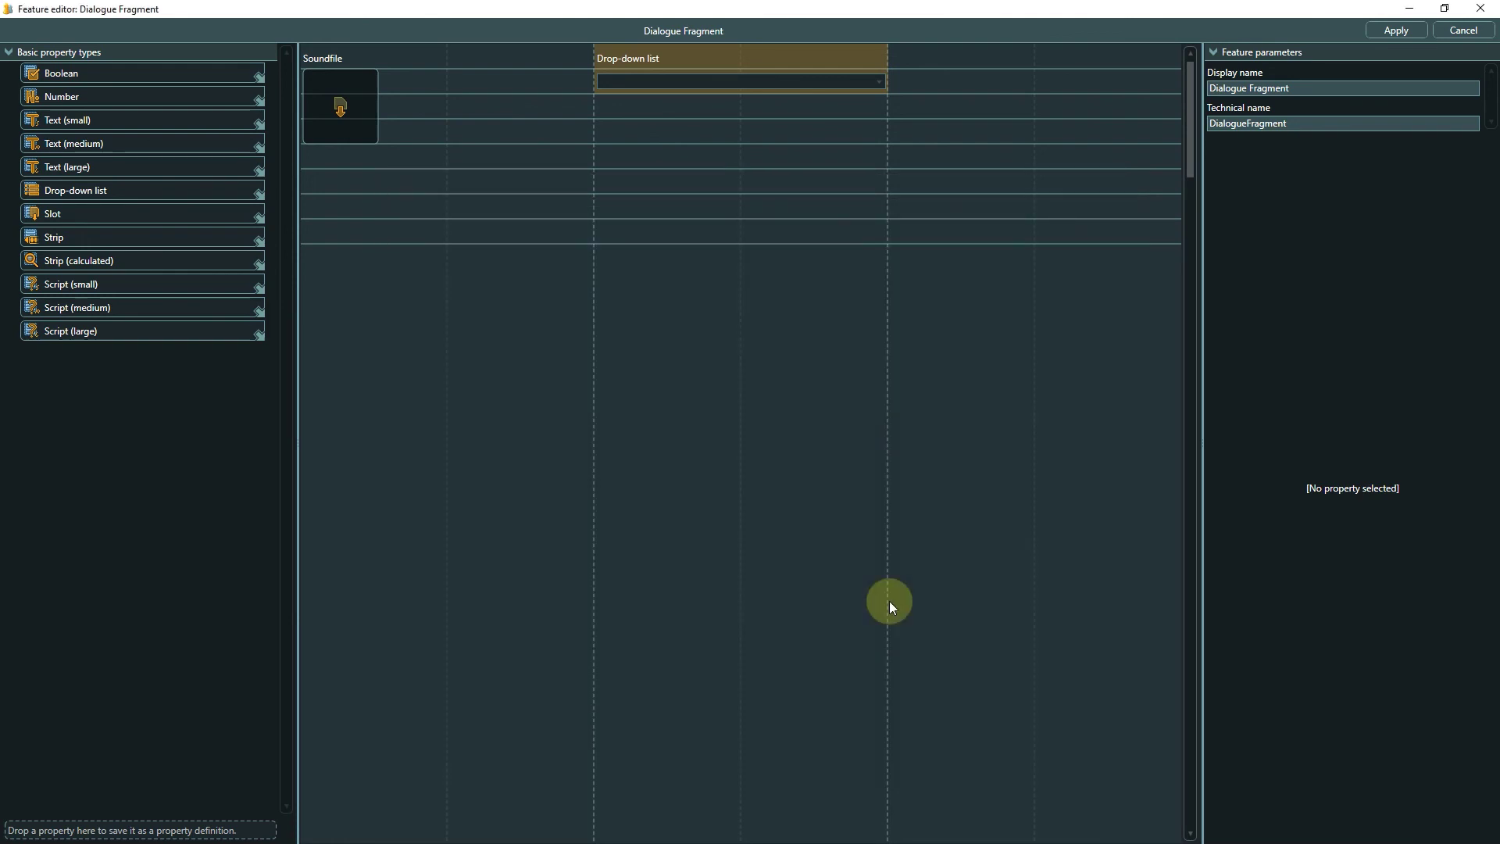
Step: Name the drop-down 'Camera Angles', technical name CameraAngles, with default value Medium
{"action": "left_click", "coordinate": [762, 51]}
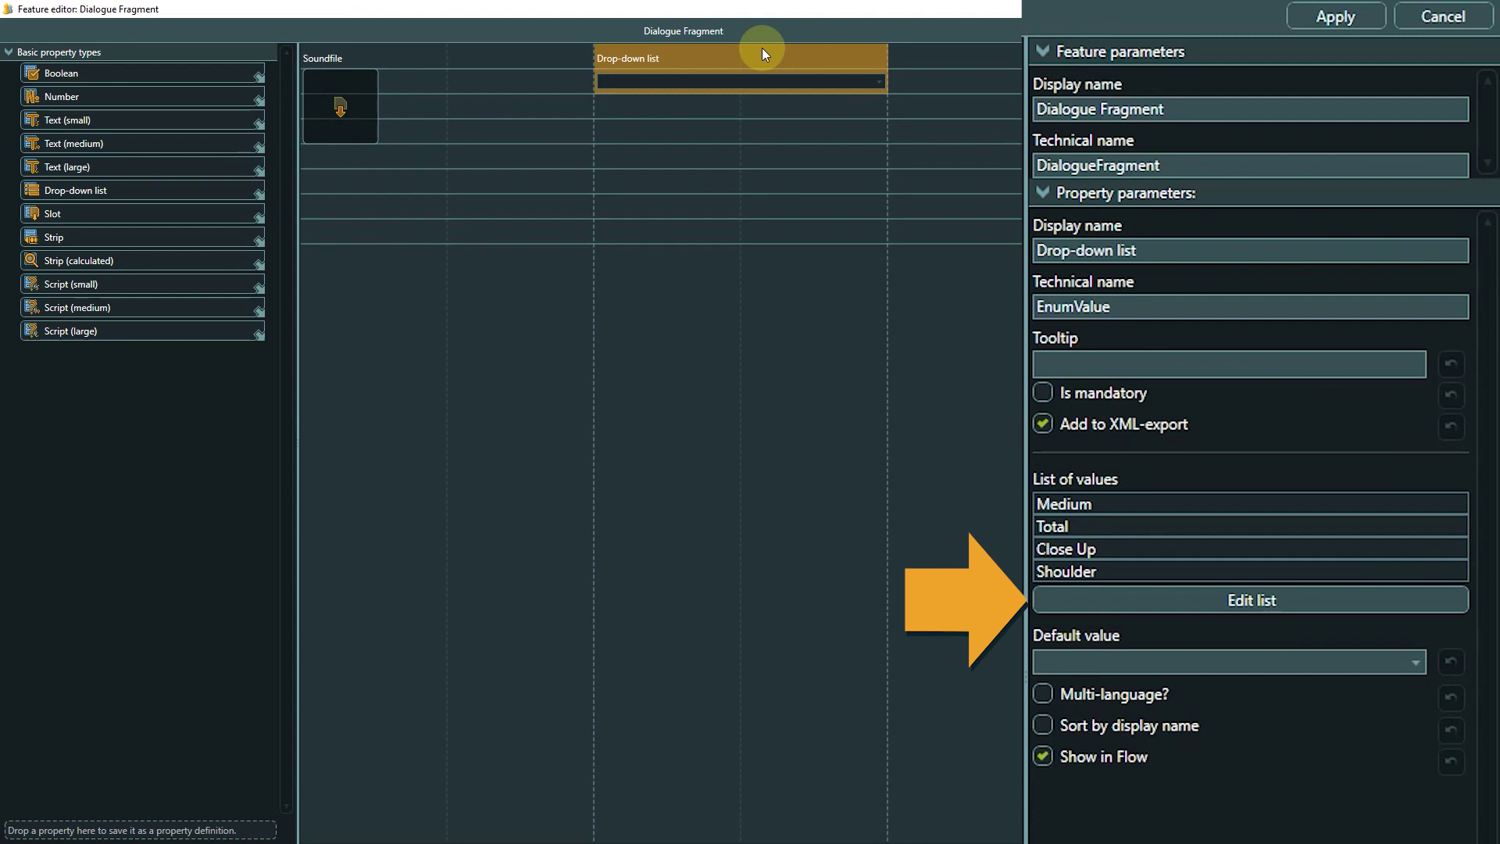
{"action": "left_click", "coordinate": [1199, 248]}
{"action": "type", "text": "Came"}
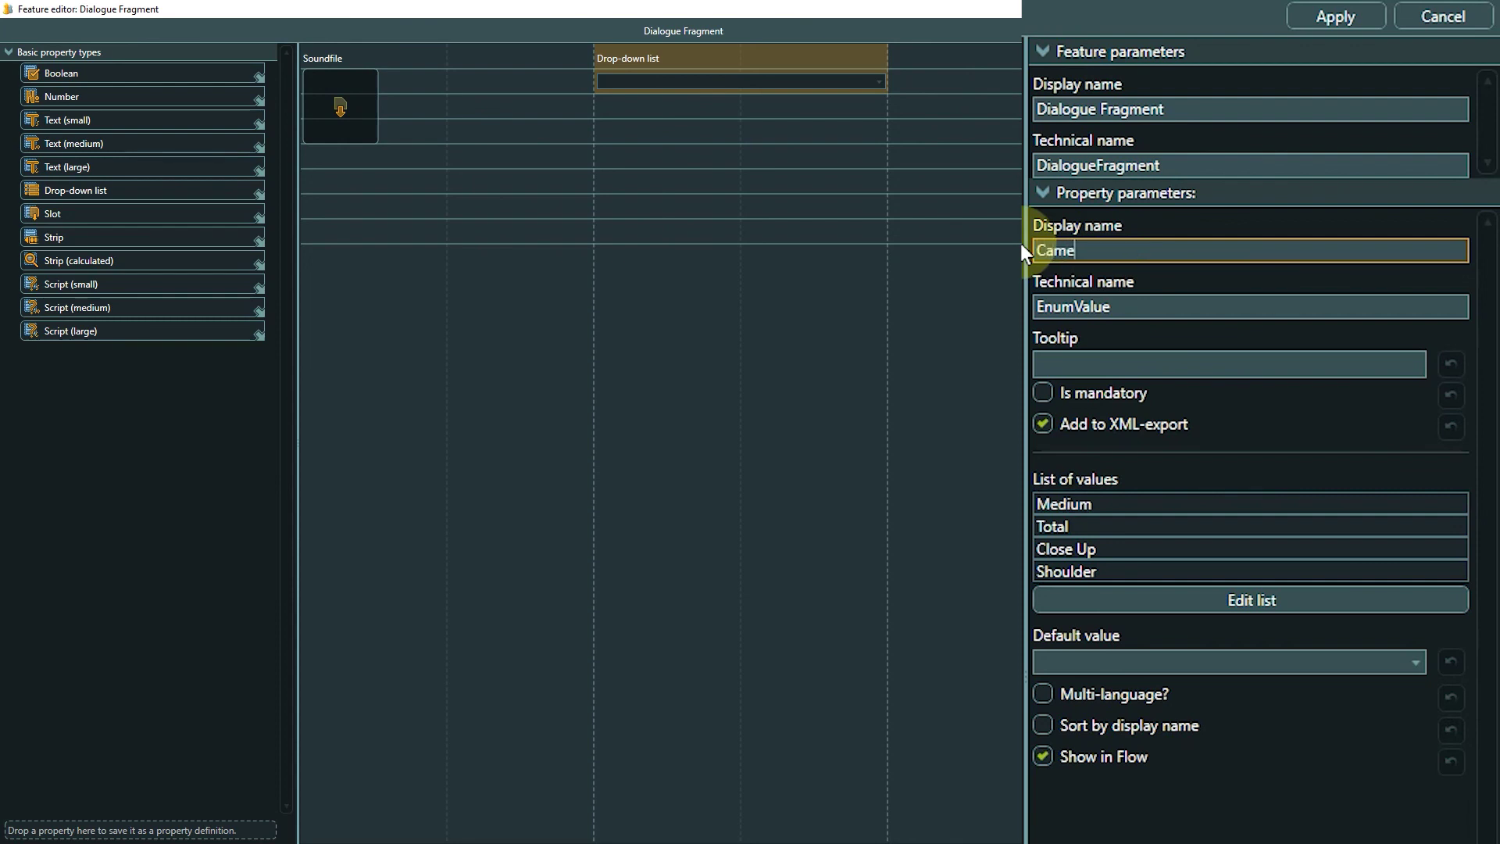
{"action": "type", "text": "ra Angles"}
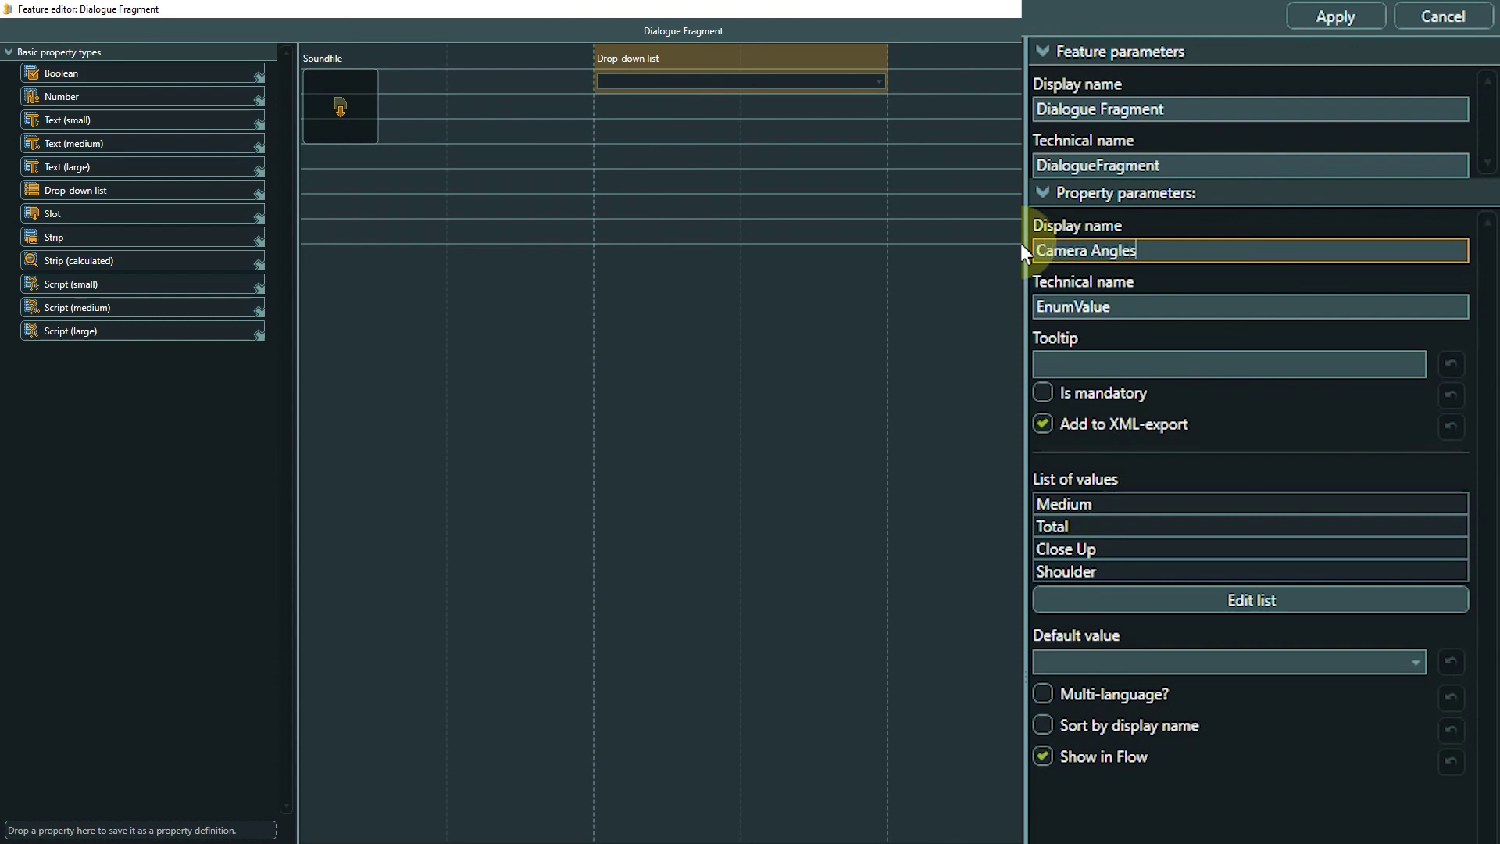
{"action": "left_click", "coordinate": [1138, 305]}
{"action": "double_click", "coordinate": [1138, 305]}
{"action": "type", "text": "C"}
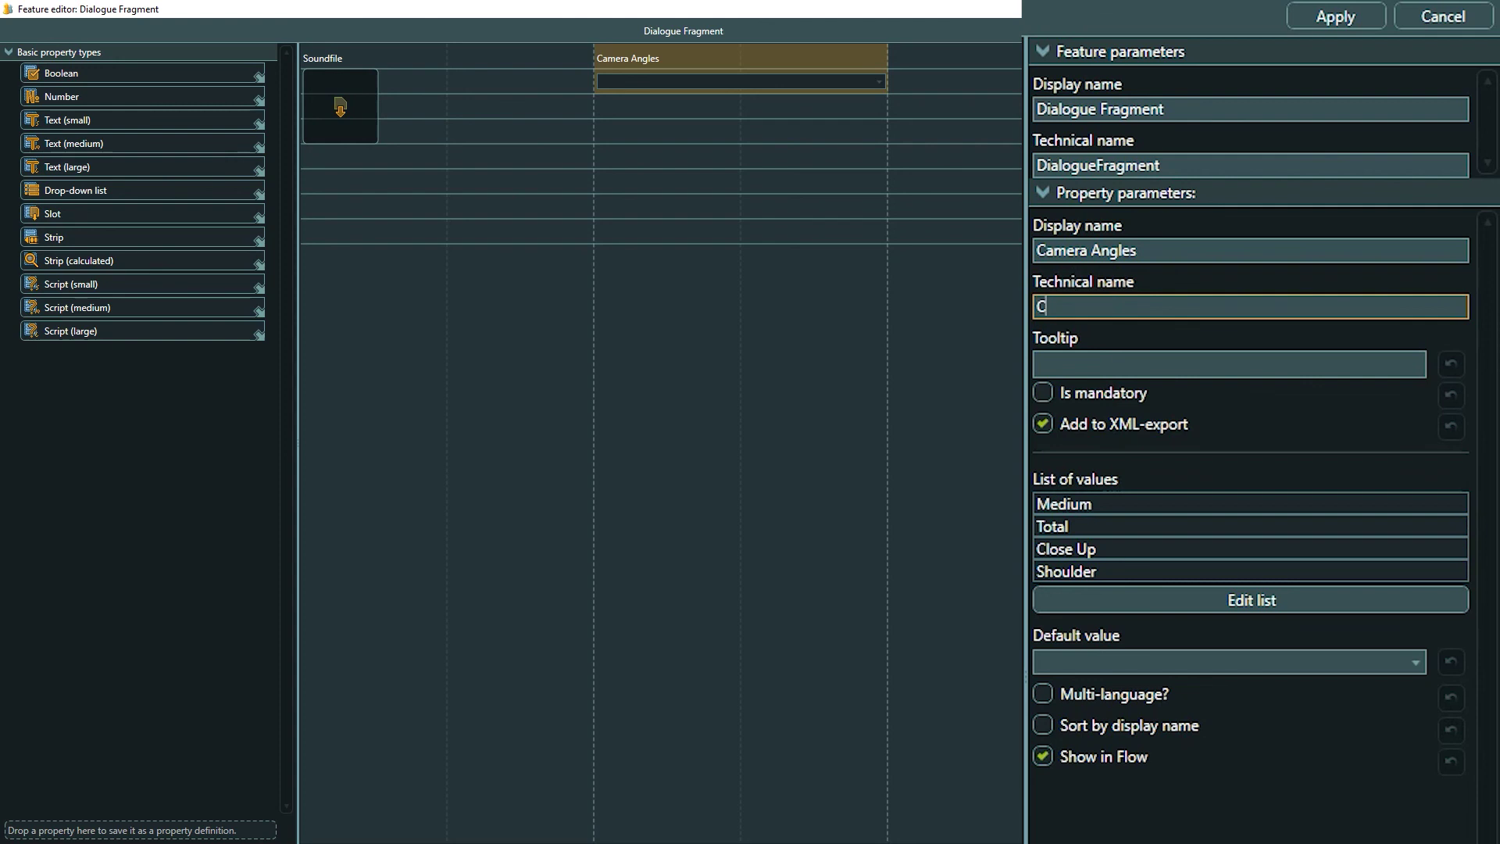
{"action": "type", "text": "ameraAngles"}
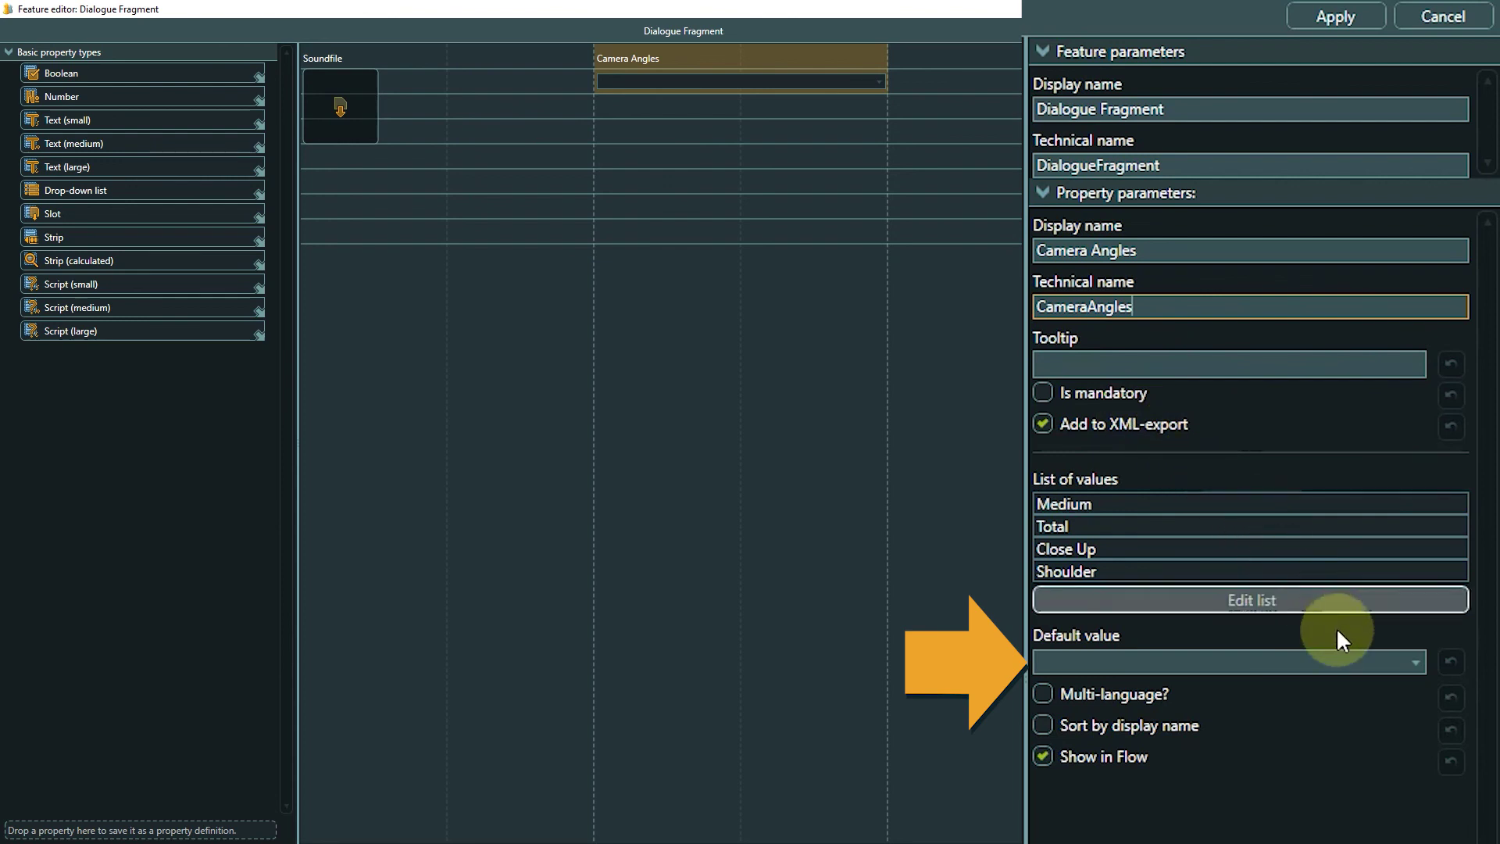
{"action": "left_click", "coordinate": [1415, 661]}
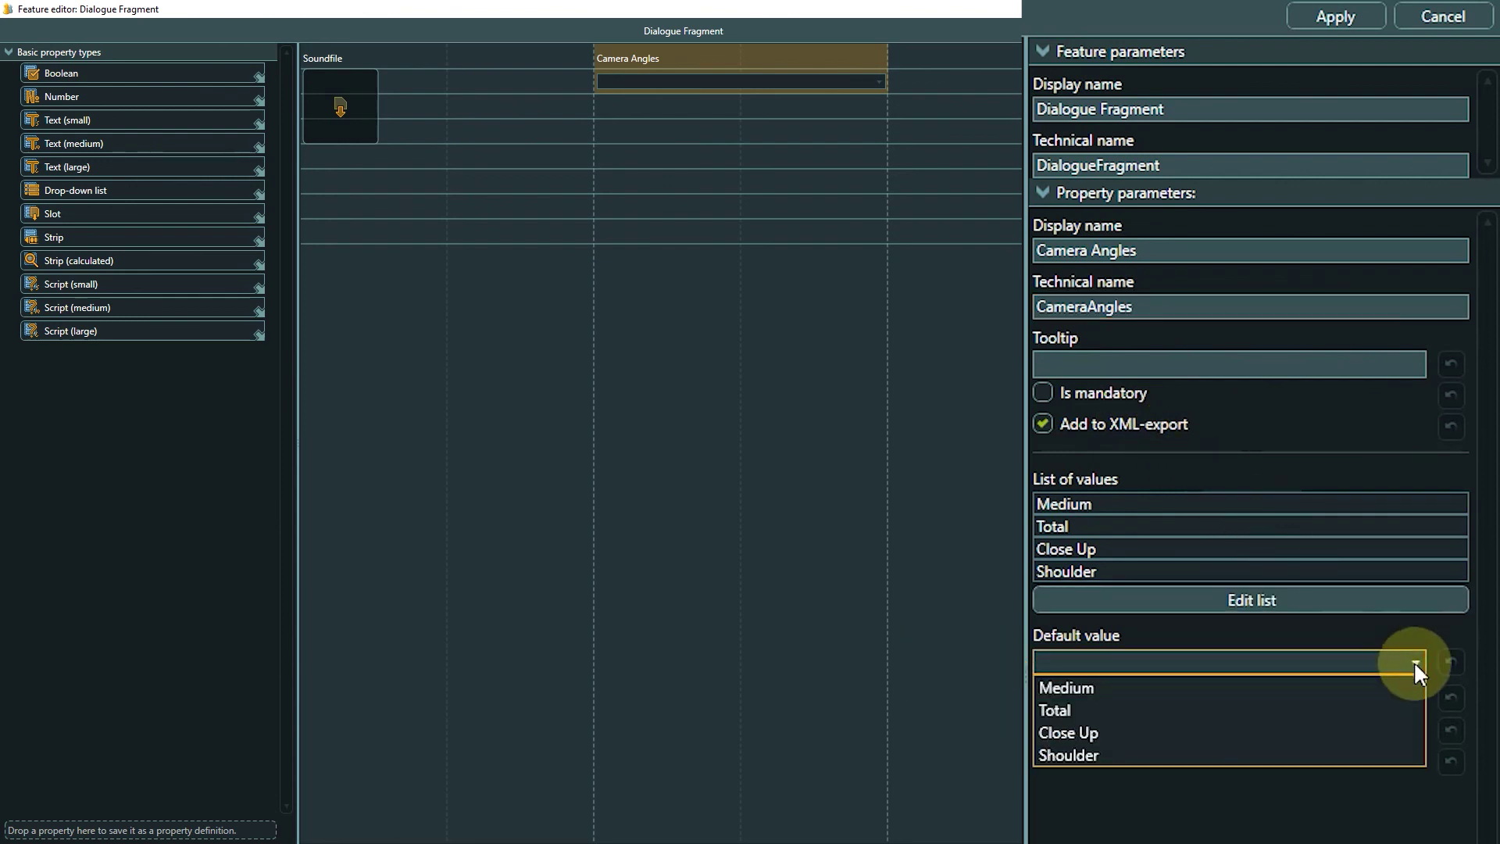
{"action": "left_click", "coordinate": [1404, 686]}
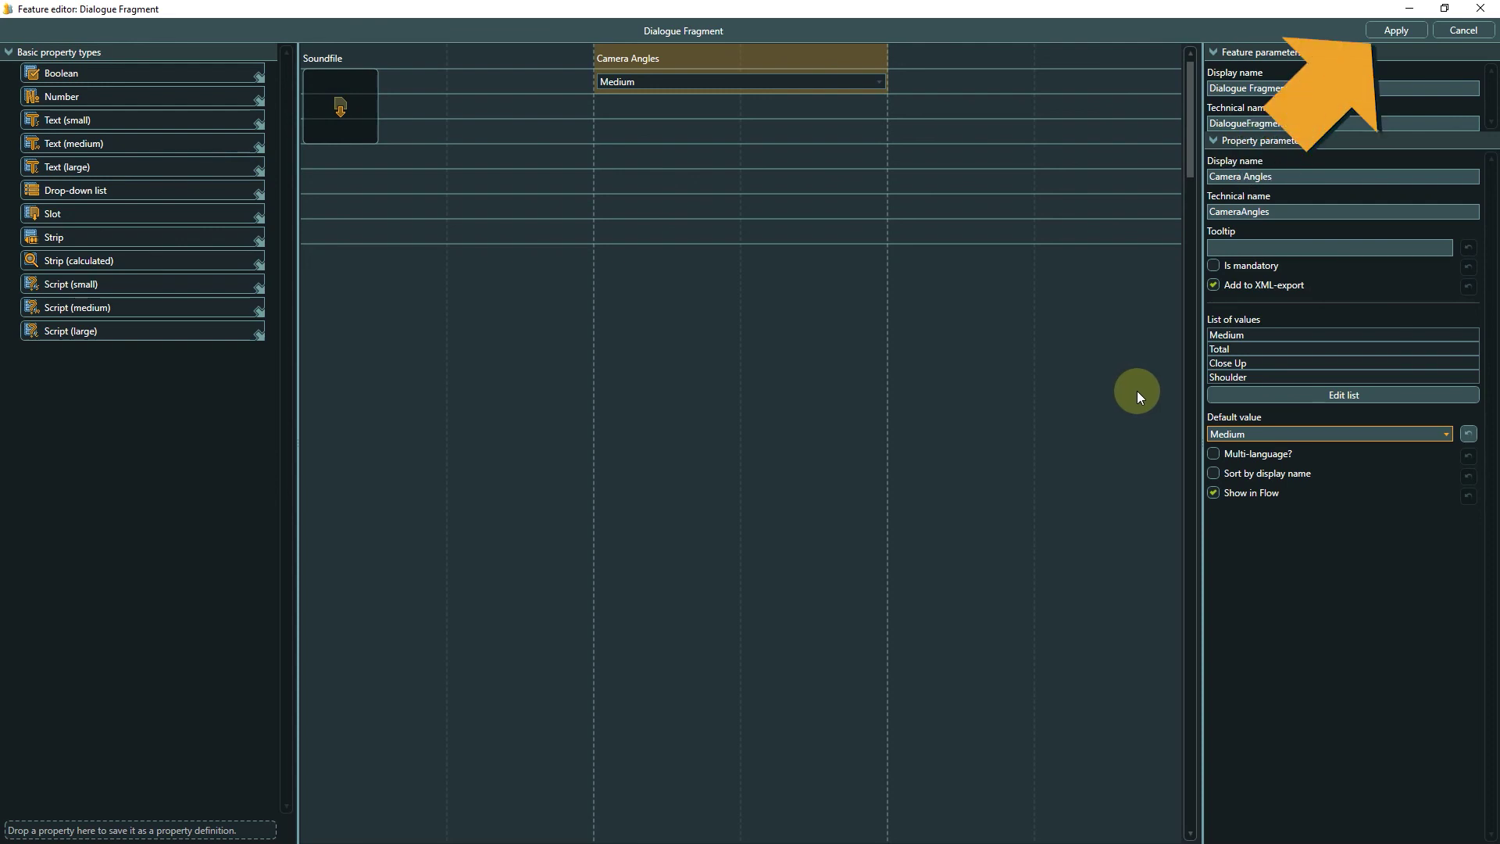
Step: Apply and confirm saving the Dialogue Fragment feature changes
{"action": "left_click", "coordinate": [1395, 31]}
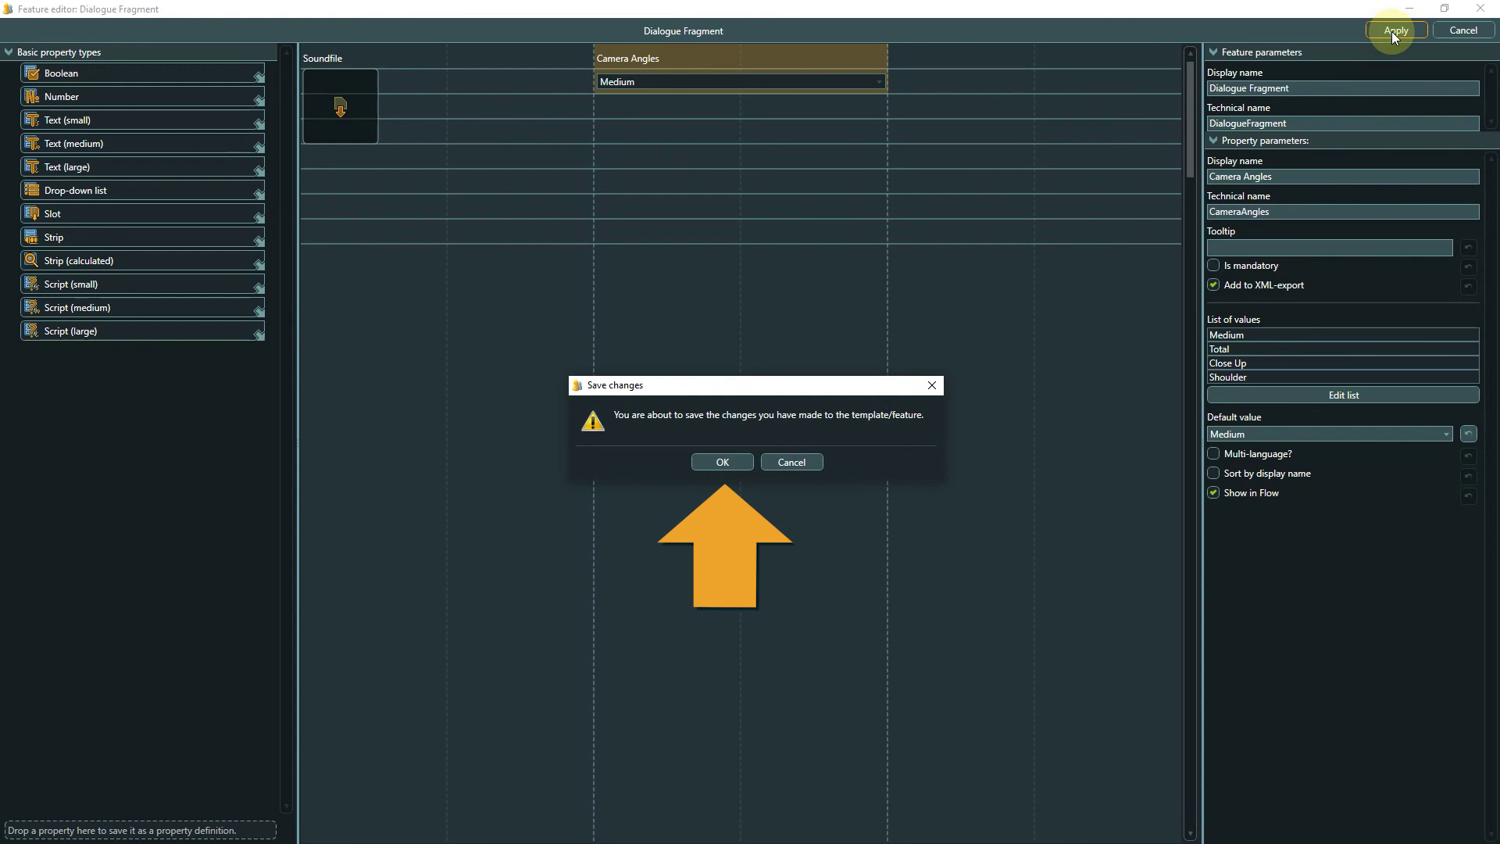
{"action": "left_click", "coordinate": [697, 461]}
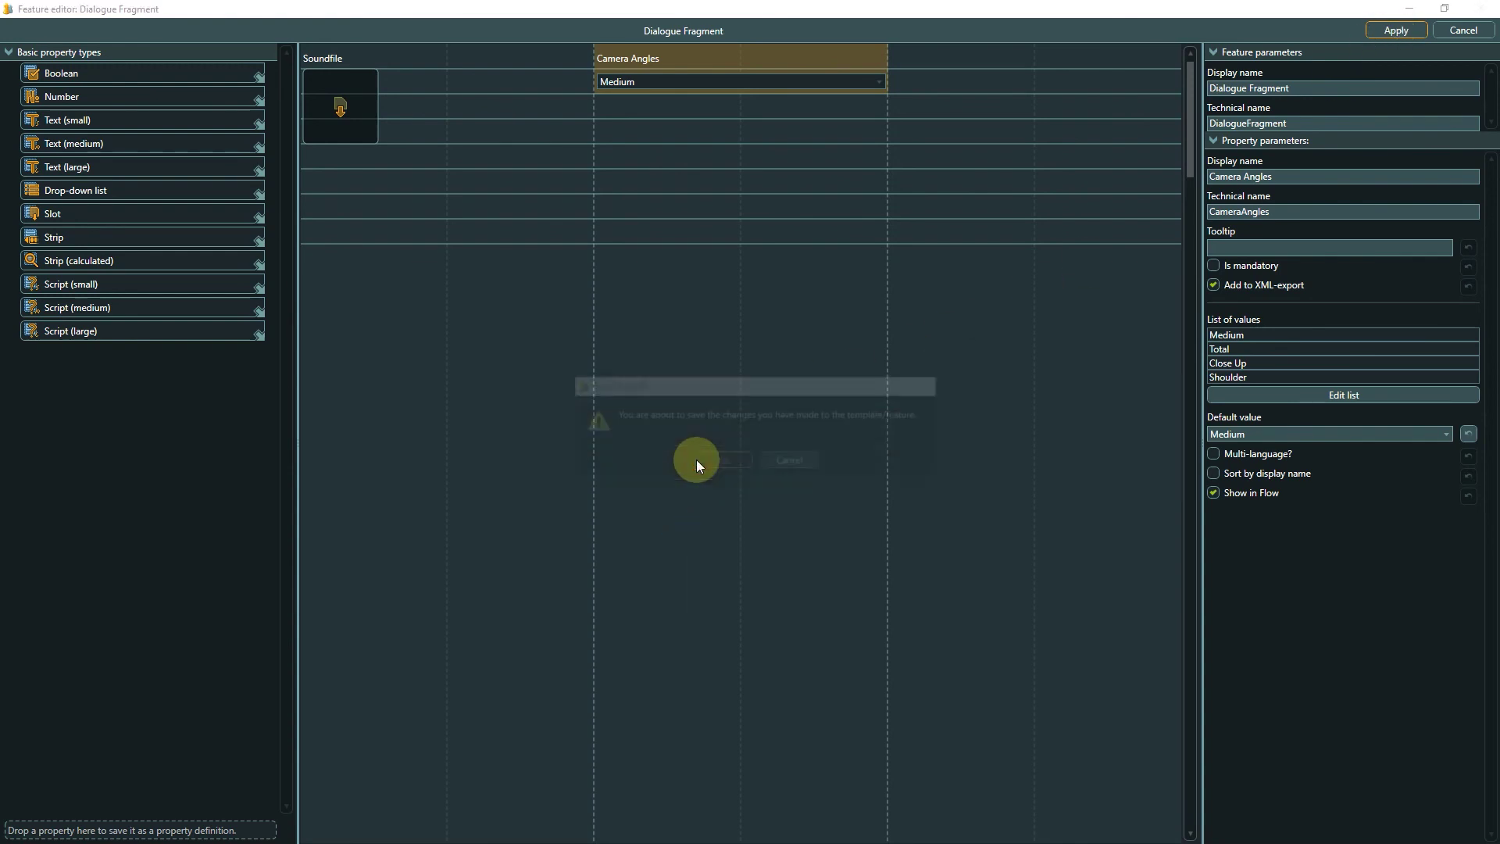